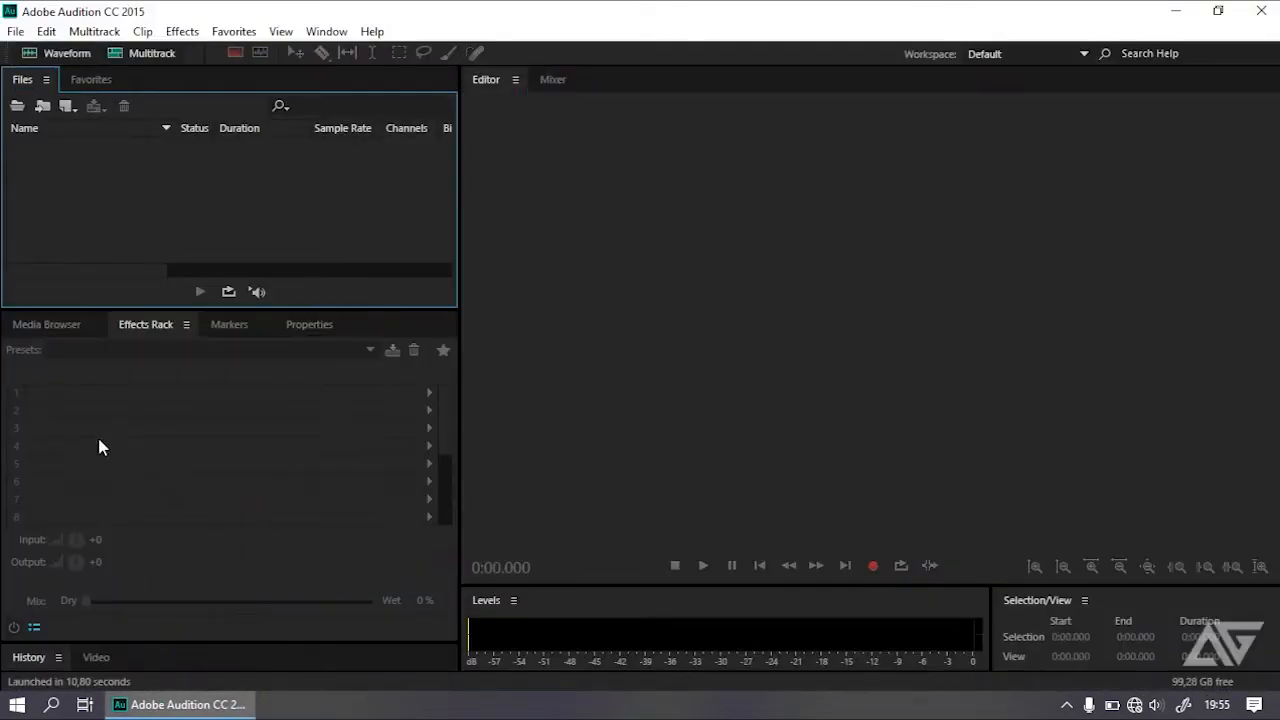
# - Browse to the Music folder in File Explorer and import the Untitled 1 audio file into Adobe Audition
pyautogui.click(17, 704)
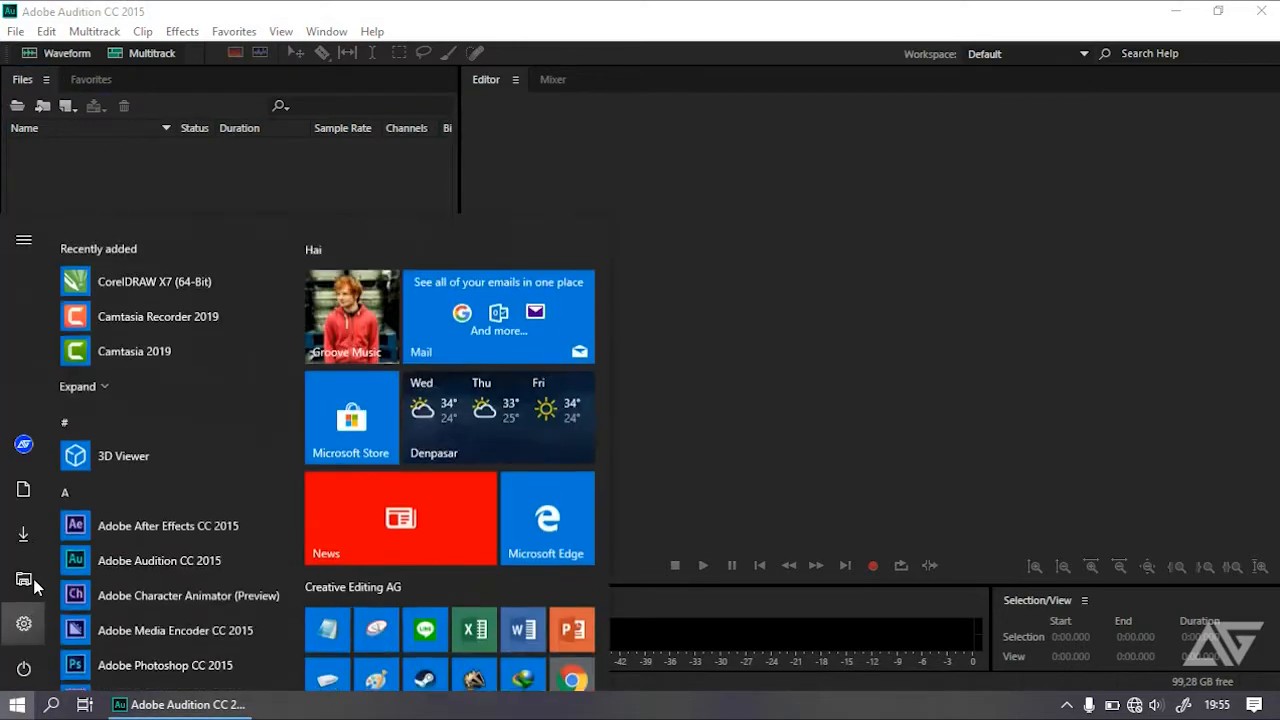
pyautogui.click(24, 579)
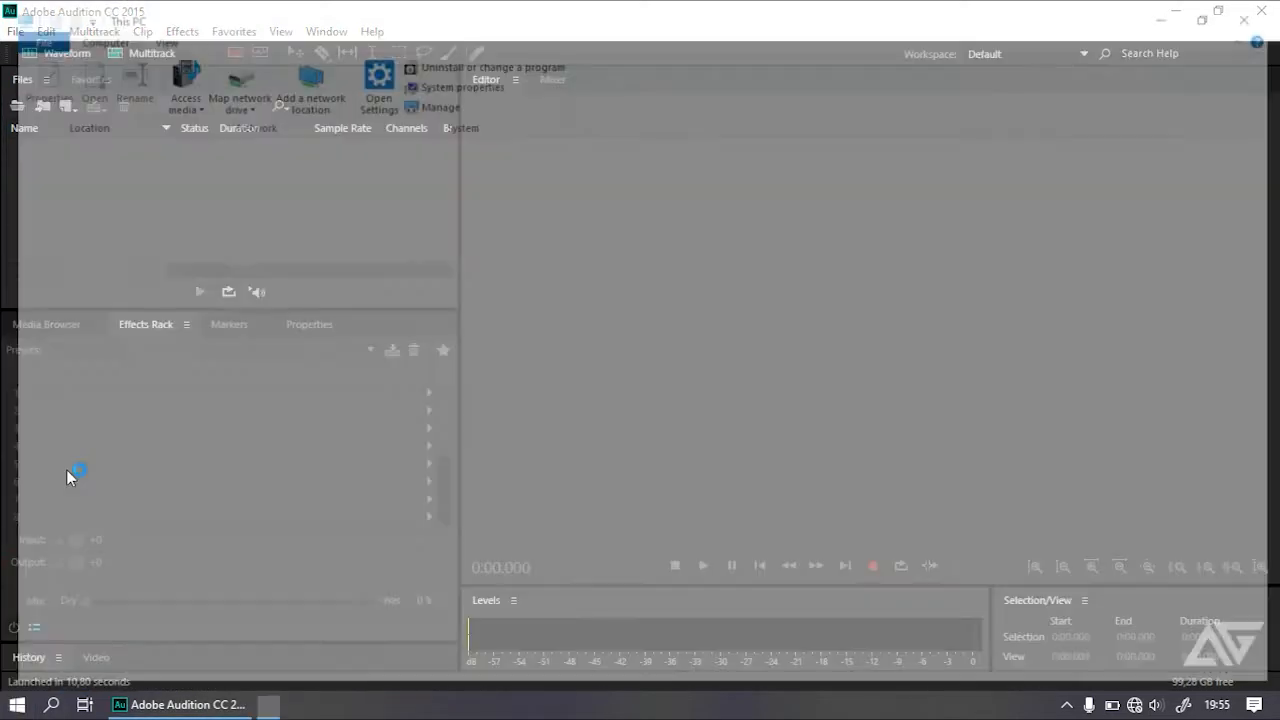
pyautogui.click(80, 388)
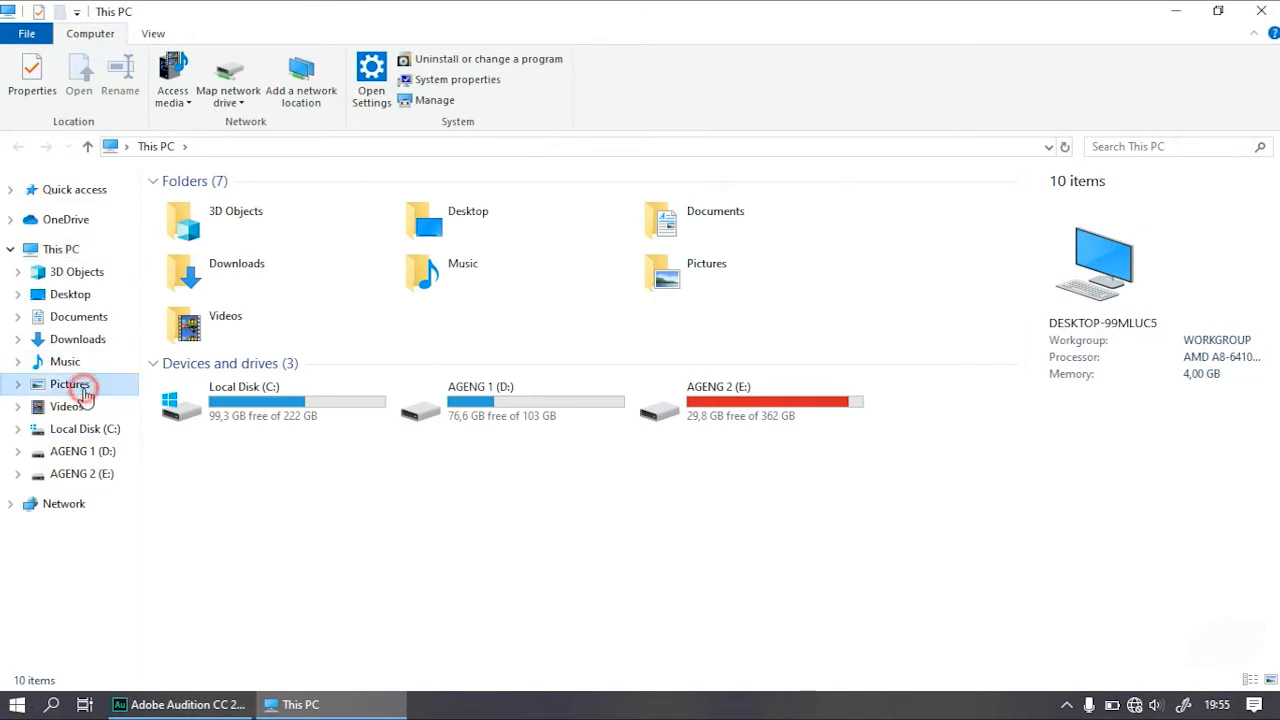
pyautogui.click(78, 362)
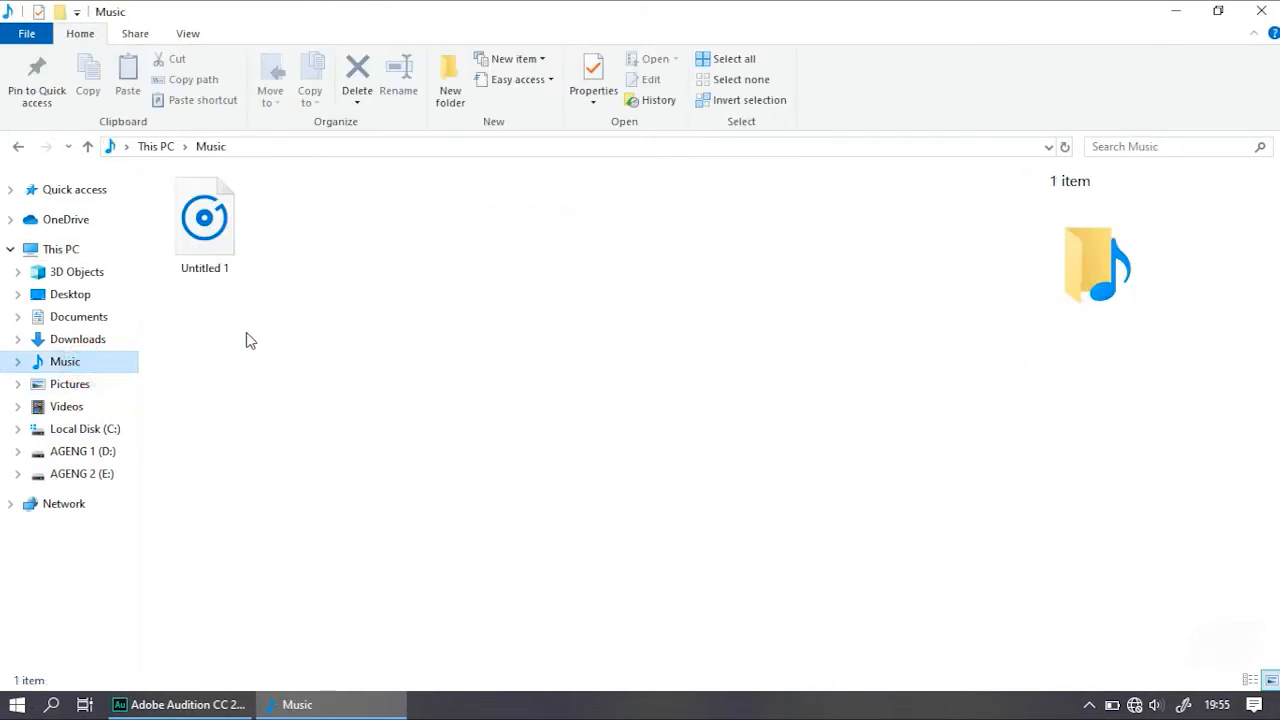
pyautogui.click(212, 262)
pyautogui.moveTo(200, 266); pyautogui.dragTo(193, 212)
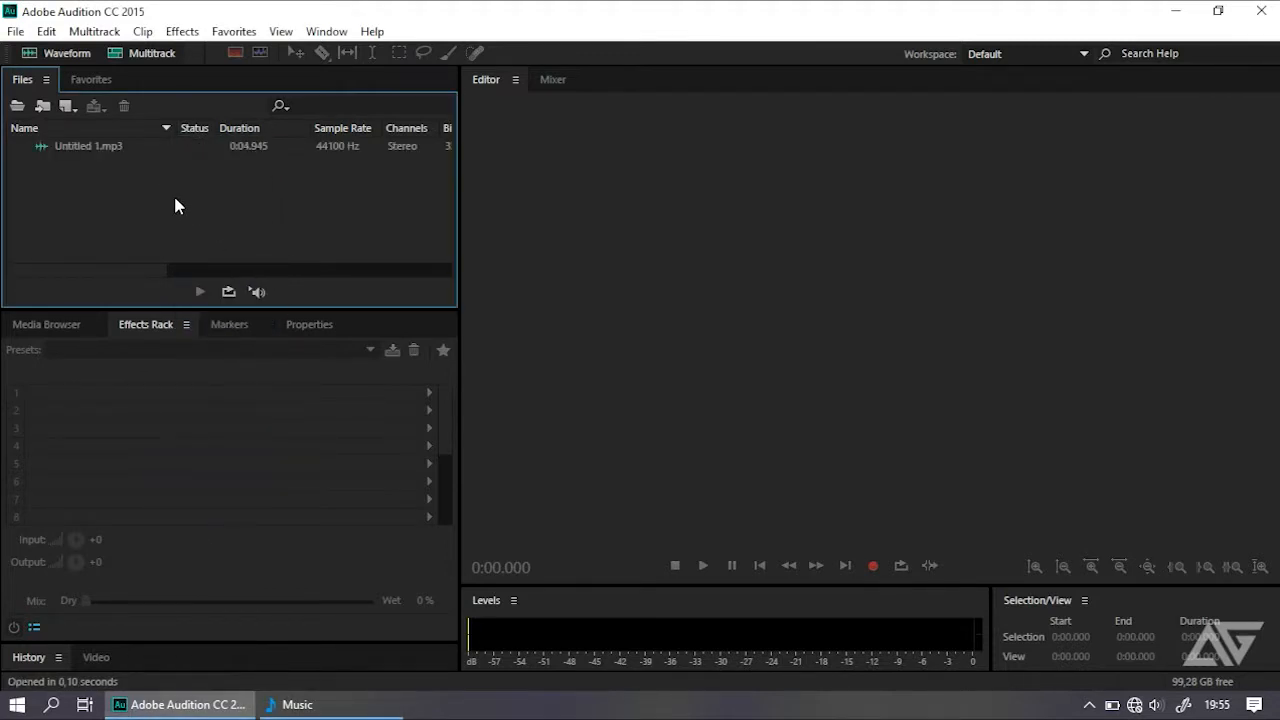
# - Open Untitled 1.mp3 in the waveform editor and play the recording
pyautogui.click(92, 148)
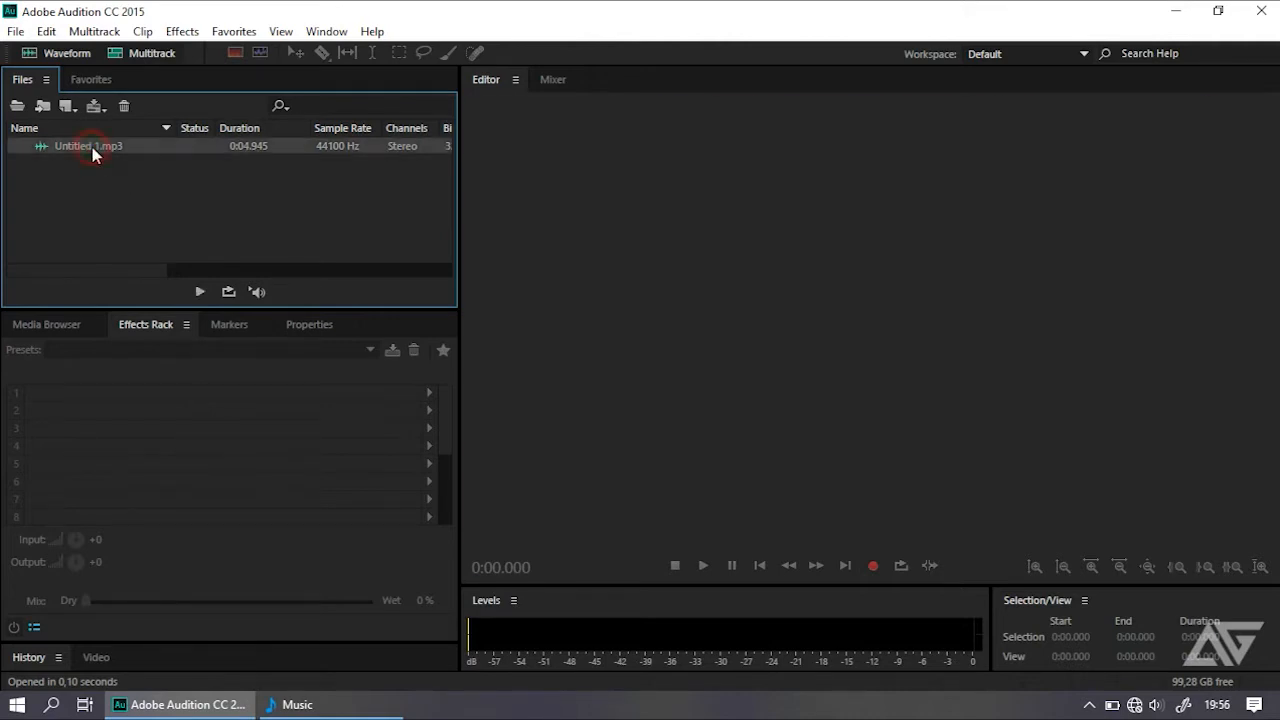
pyautogui.doubleClick(92, 148)
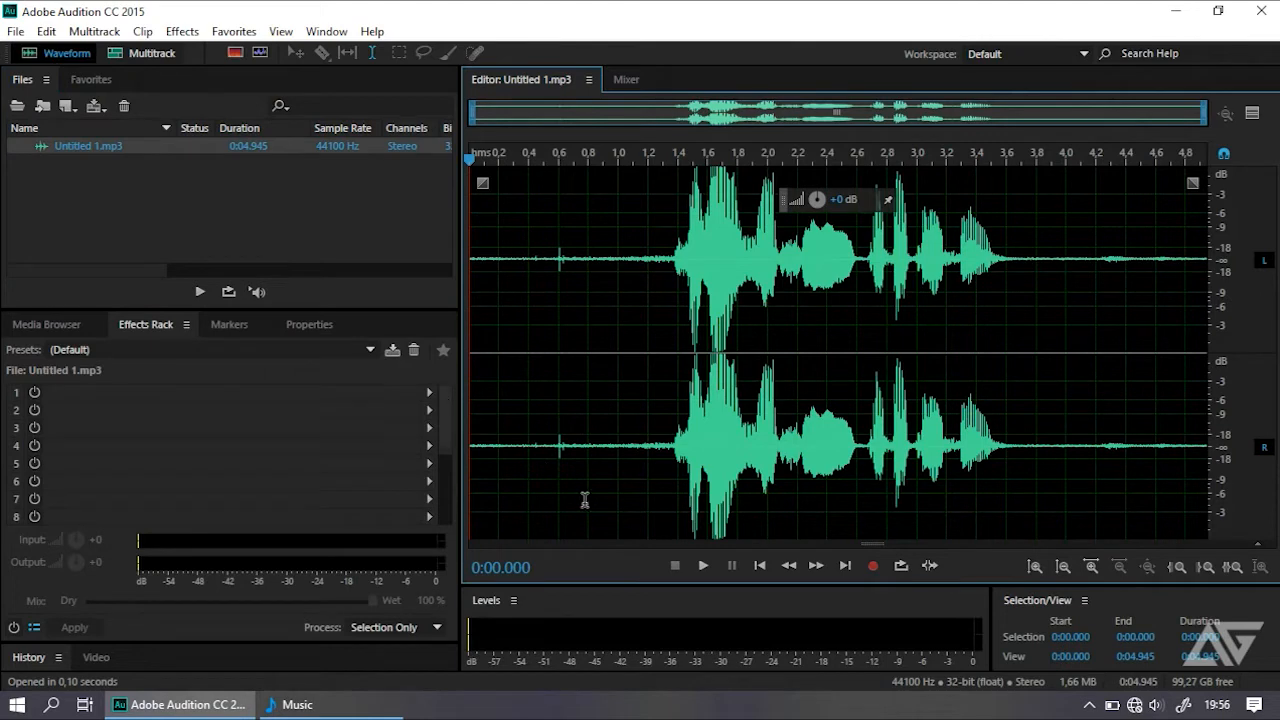
pyautogui.click(711, 573)
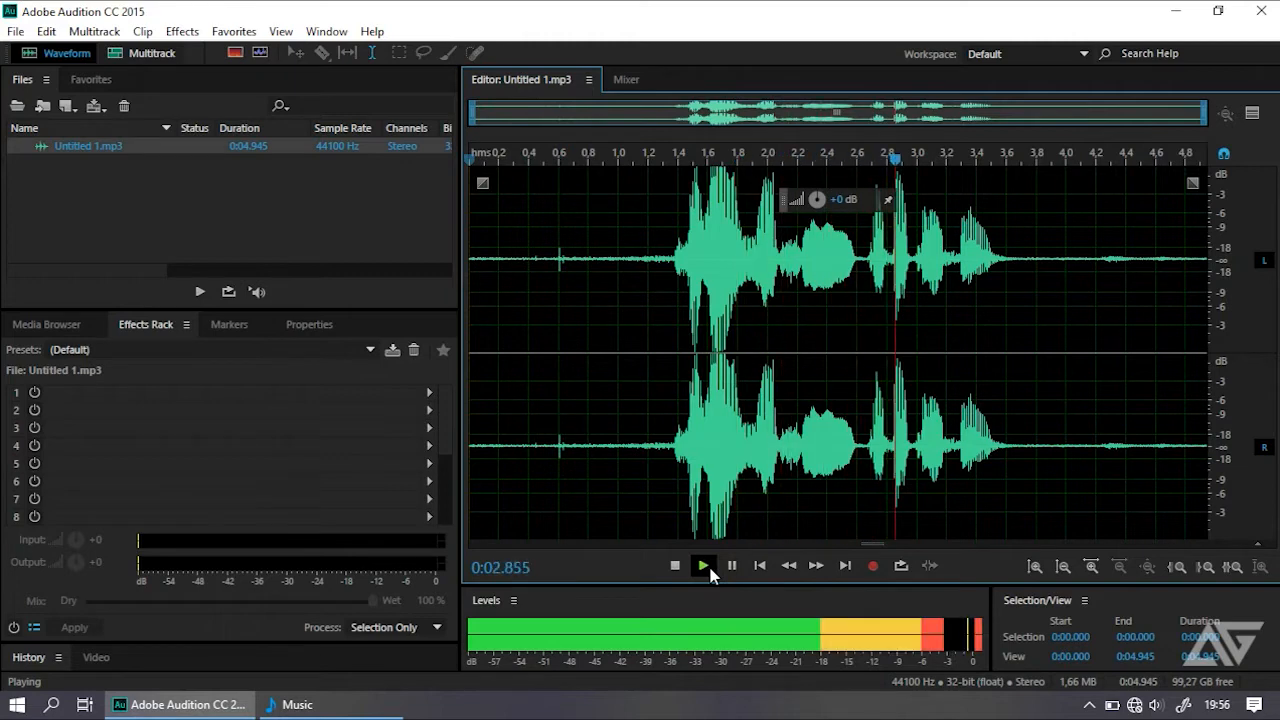
# - Raise the system volume to 90 while listening to the recording
pyautogui.press('XF86AudioRaiseVolume')
pyautogui.press('XF86AudioRaiseVolume')
pyautogui.press('XF86AudioRaiseVolume')
pyautogui.press('XF86AudioRaiseVolume')
pyautogui.press('XF86AudioRaiseVolume')
pyautogui.press('XF86AudioRaiseVolume')
pyautogui.press('XF86AudioRaiseVolume')
pyautogui.press('XF86AudioRaiseVolume')
pyautogui.press('XF86AudioRaiseVolume')
pyautogui.press('XF86AudioRaiseVolume')
pyautogui.press('XF86AudioRaiseVolume')
pyautogui.press('XF86AudioRaiseVolume')
pyautogui.press('XF86AudioRaiseVolume')
pyautogui.press('XF86AudioRaiseVolume')
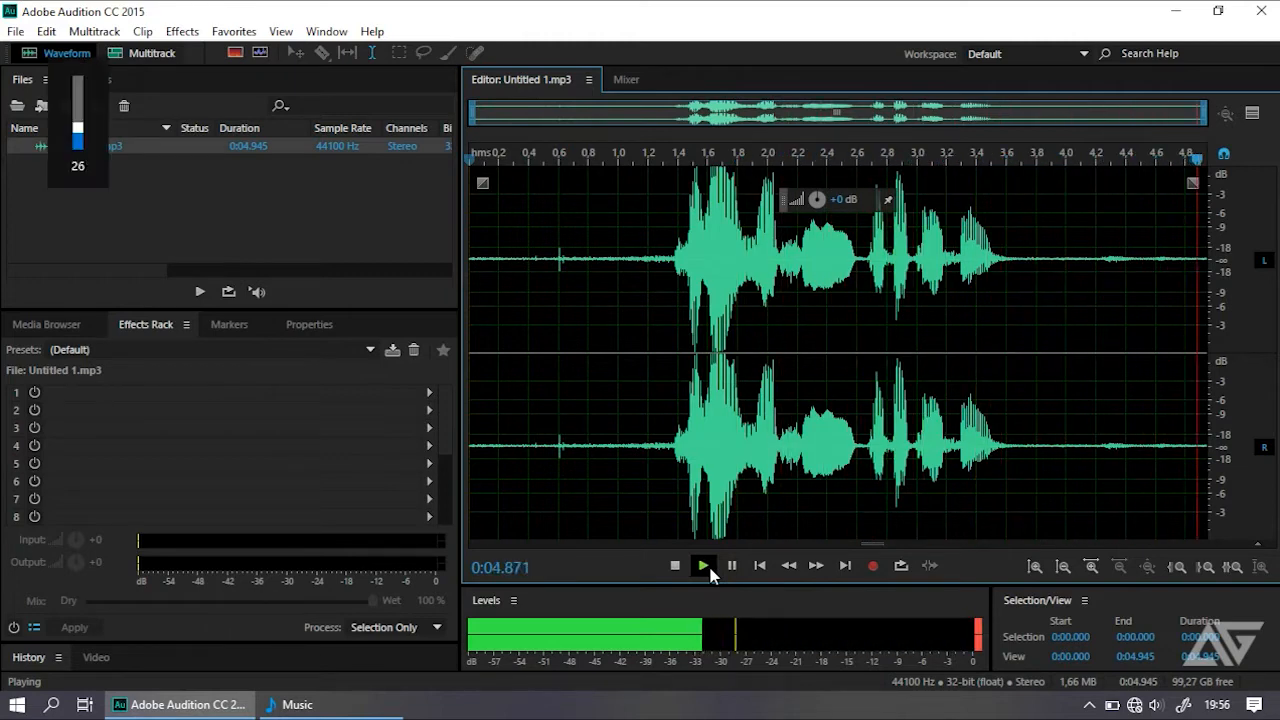
pyautogui.press('XF86AudioRaiseVolume')
pyautogui.press('XF86AudioRaiseVolume')
pyautogui.press('XF86AudioRaiseVolume')
pyautogui.press('XF86AudioRaiseVolume')
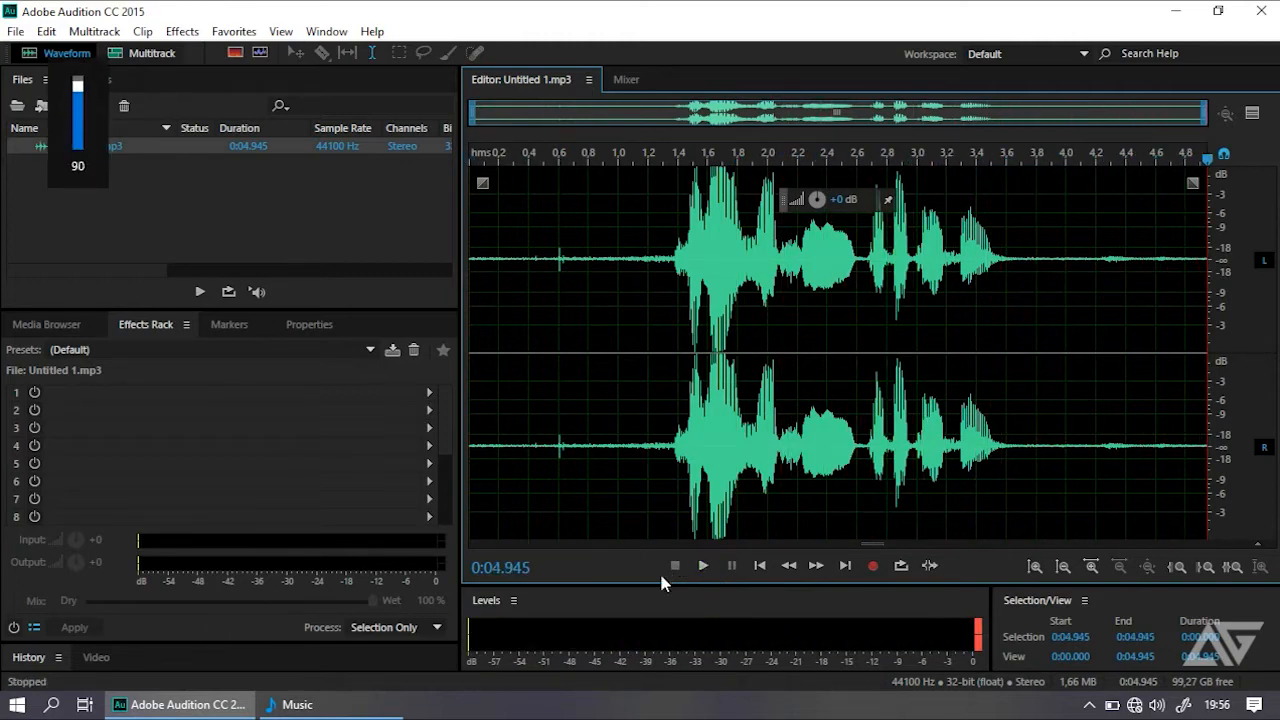
# - Replay the recording and turn the system volume down to slightly below 80
pyautogui.click(714, 566)
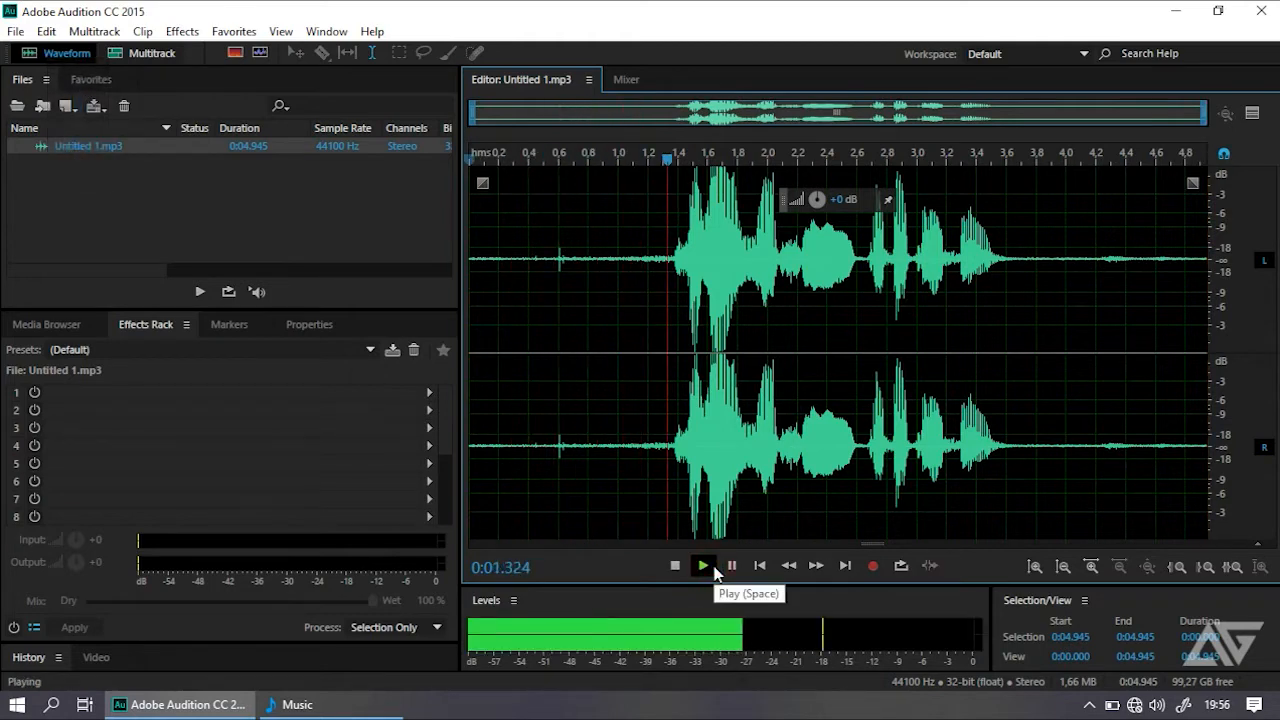
pyautogui.press('XF86AudioLowerVolume')
pyautogui.press('XF86AudioLowerVolume')
pyautogui.press('XF86AudioLowerVolume')
pyautogui.press('XF86AudioLowerVolume')
pyautogui.press('XF86AudioLowerVolume')
pyautogui.press('XF86AudioLowerVolume')
pyautogui.press('XF86AudioLowerVolume')
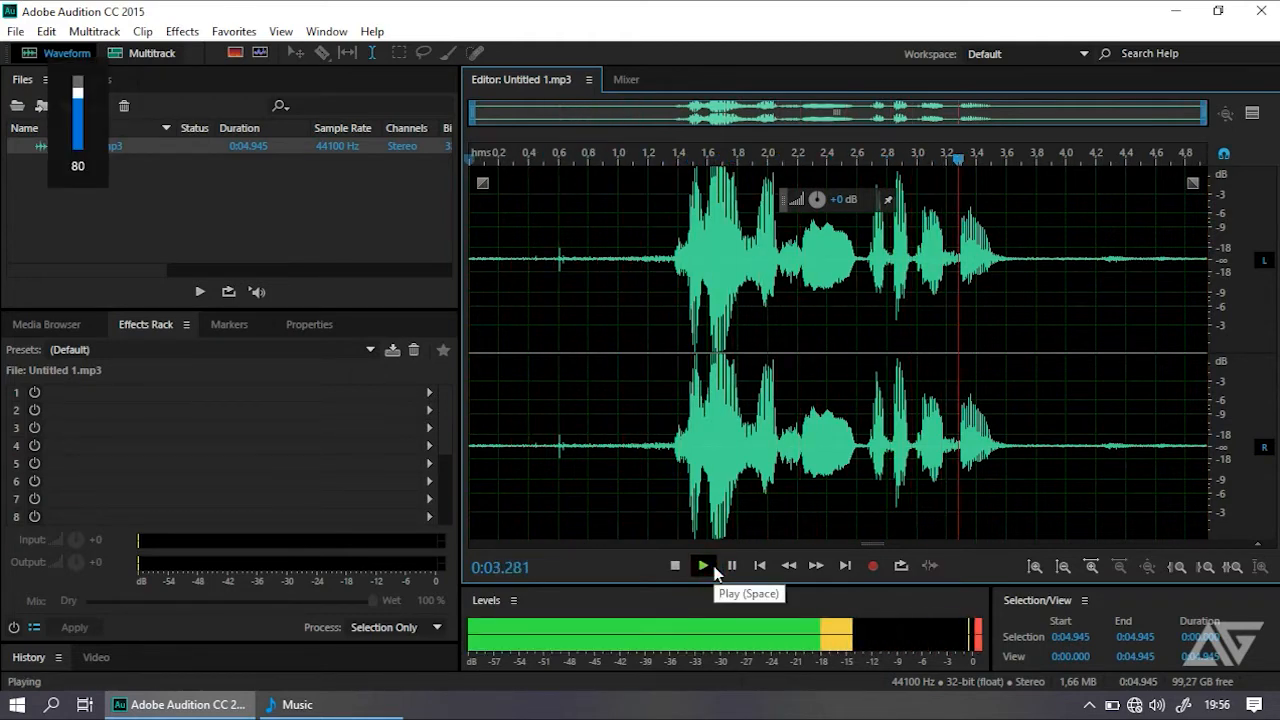
pyautogui.press('XF86AudioLowerVolume')
pyautogui.press('XF86AudioLowerVolume')
pyautogui.press('XF86AudioLowerVolume')
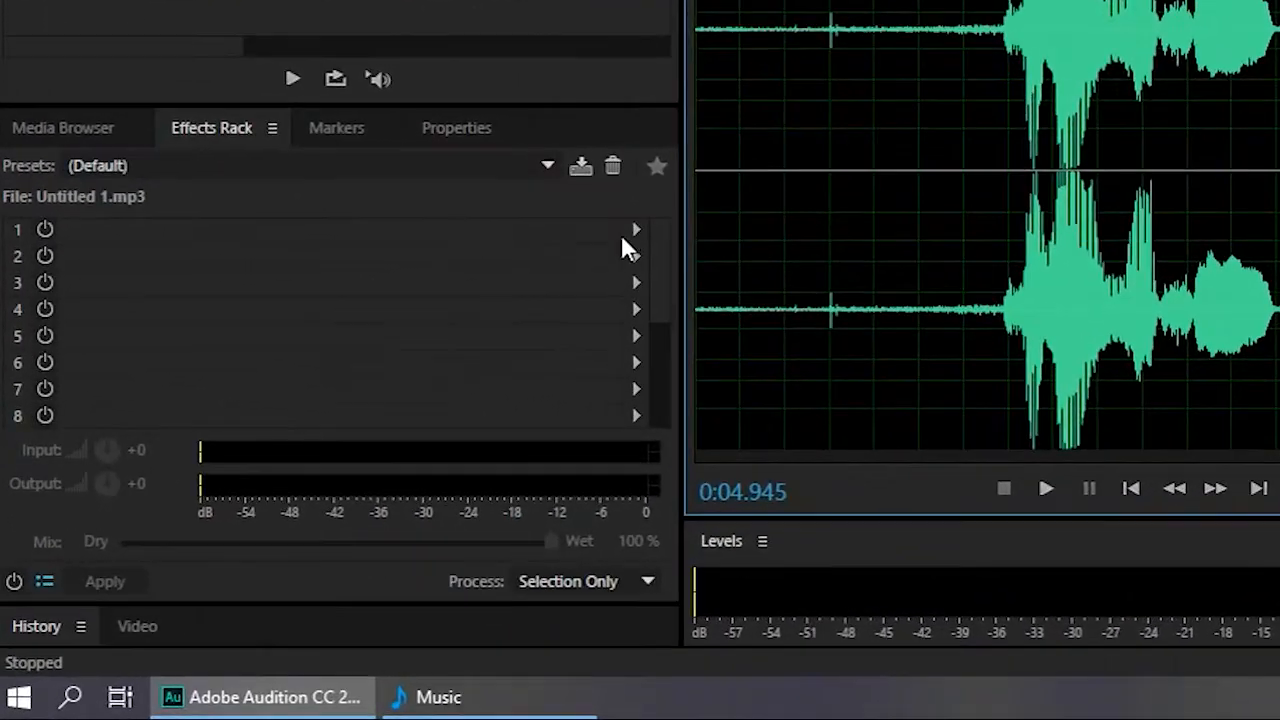
# - Add Adaptive Noise Reduction with its default settings to effects rack slot 1 and preview the recording with it
pyautogui.click(430, 393)
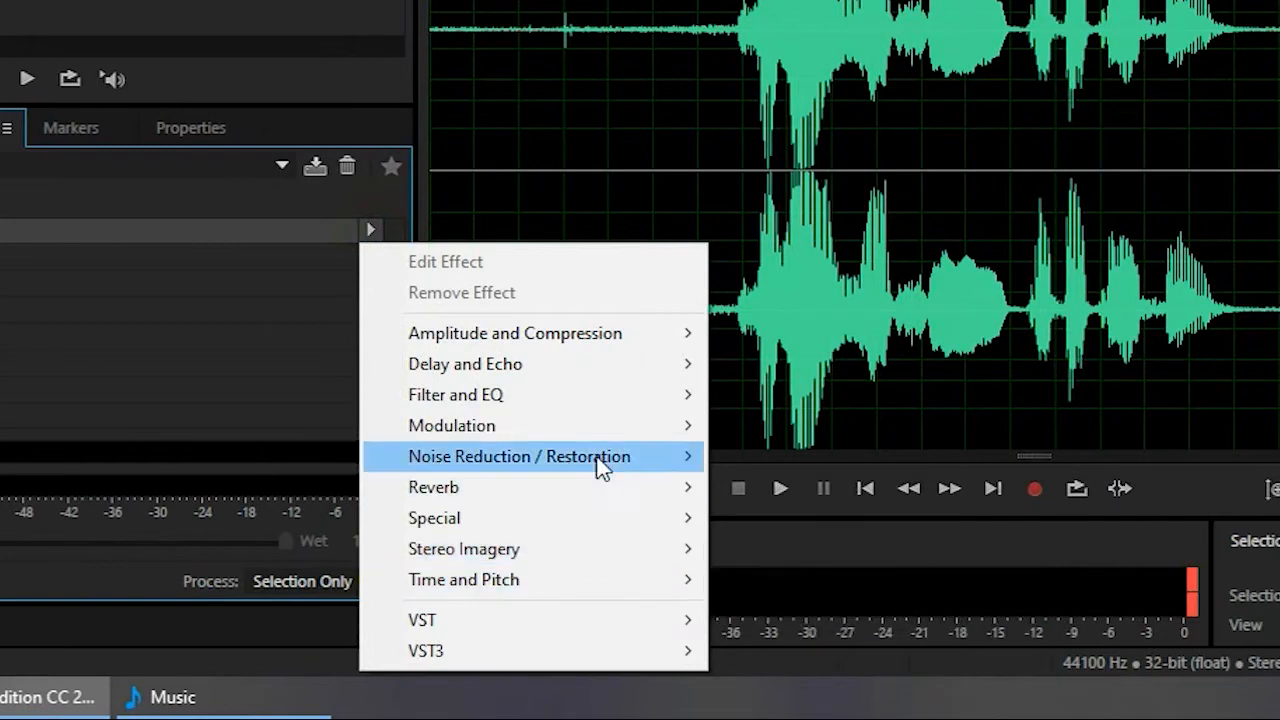
pyautogui.moveTo(597, 460)
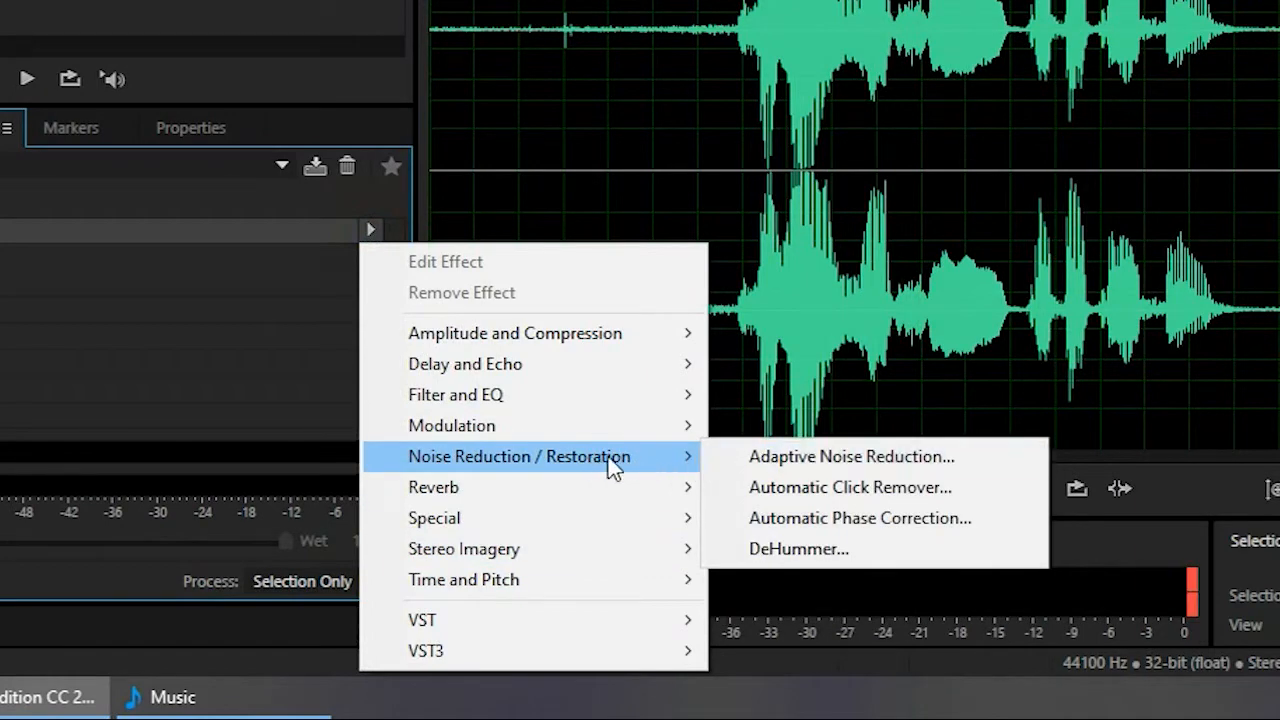
pyautogui.click(114, 234)
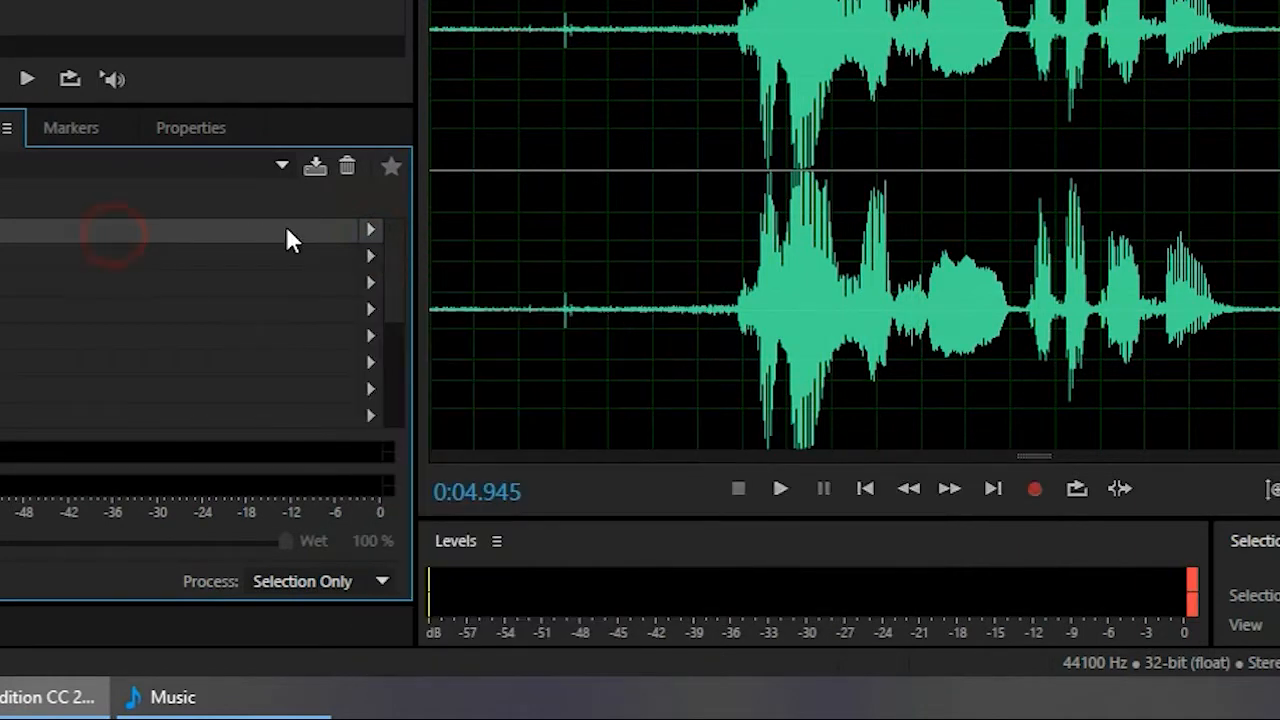
pyautogui.click(372, 231)
pyautogui.moveTo(683, 465)
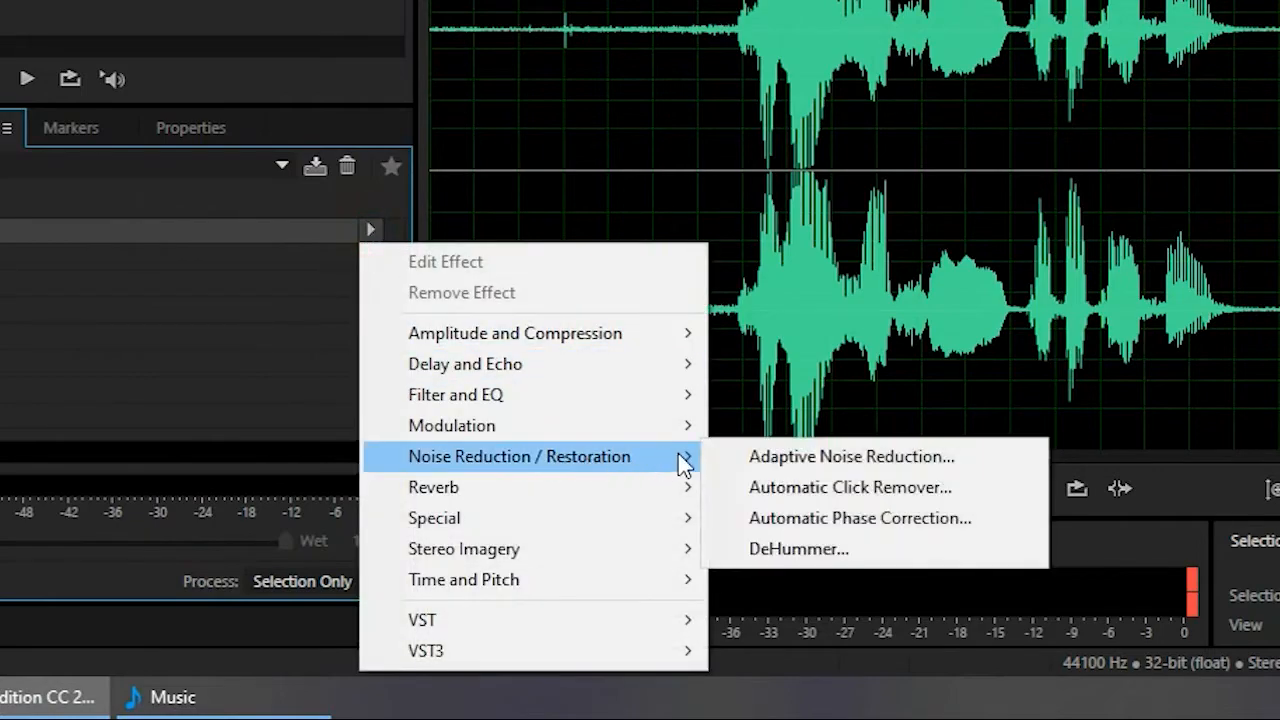
pyautogui.click(765, 468)
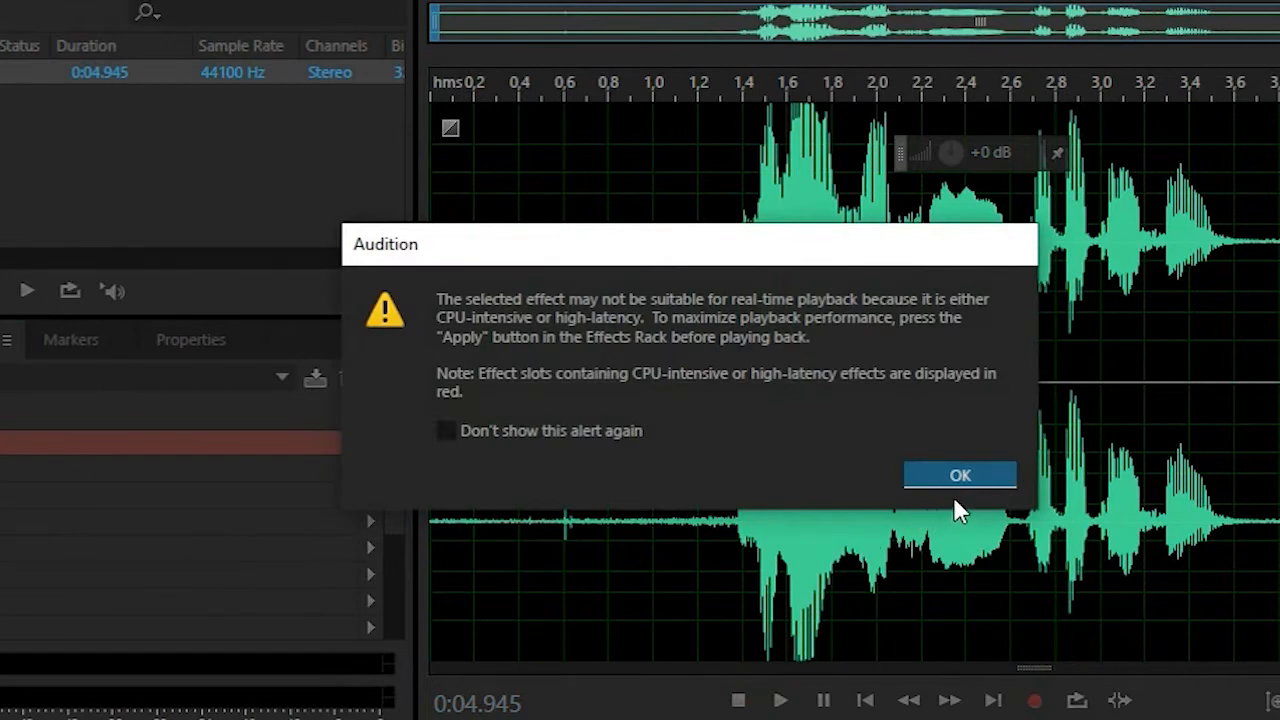
pyautogui.click(968, 476)
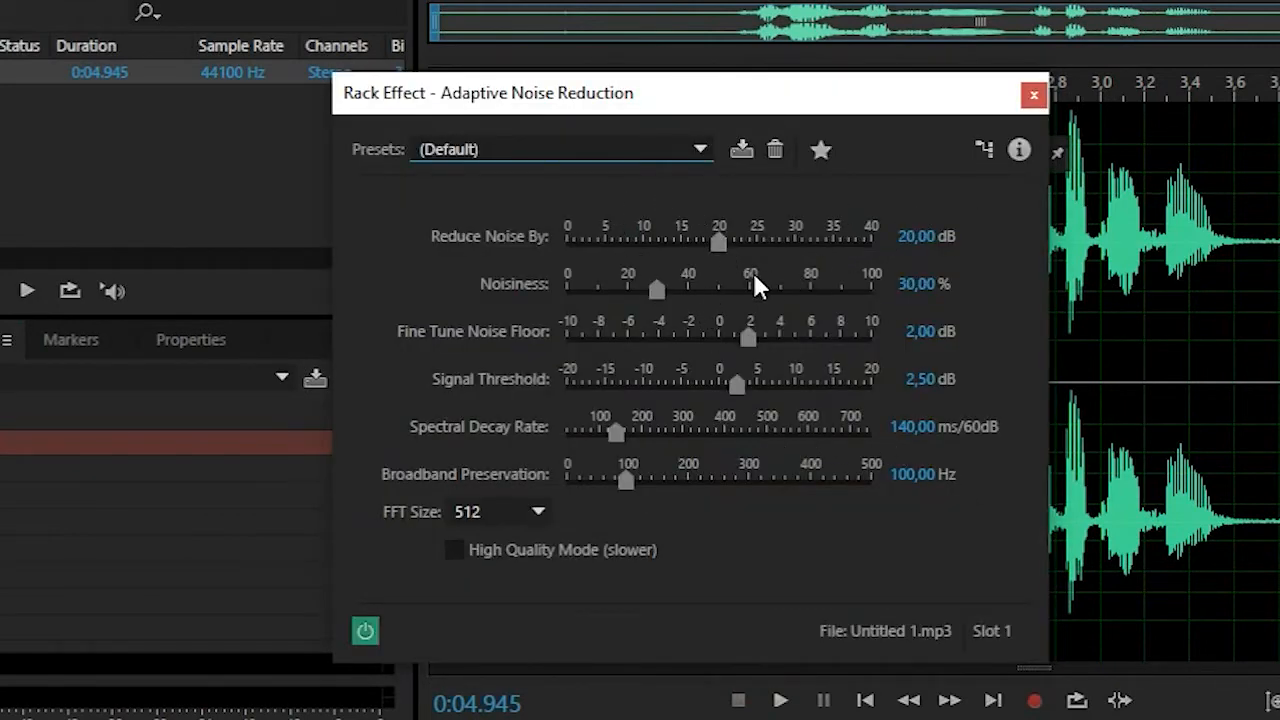
pyautogui.press('space')
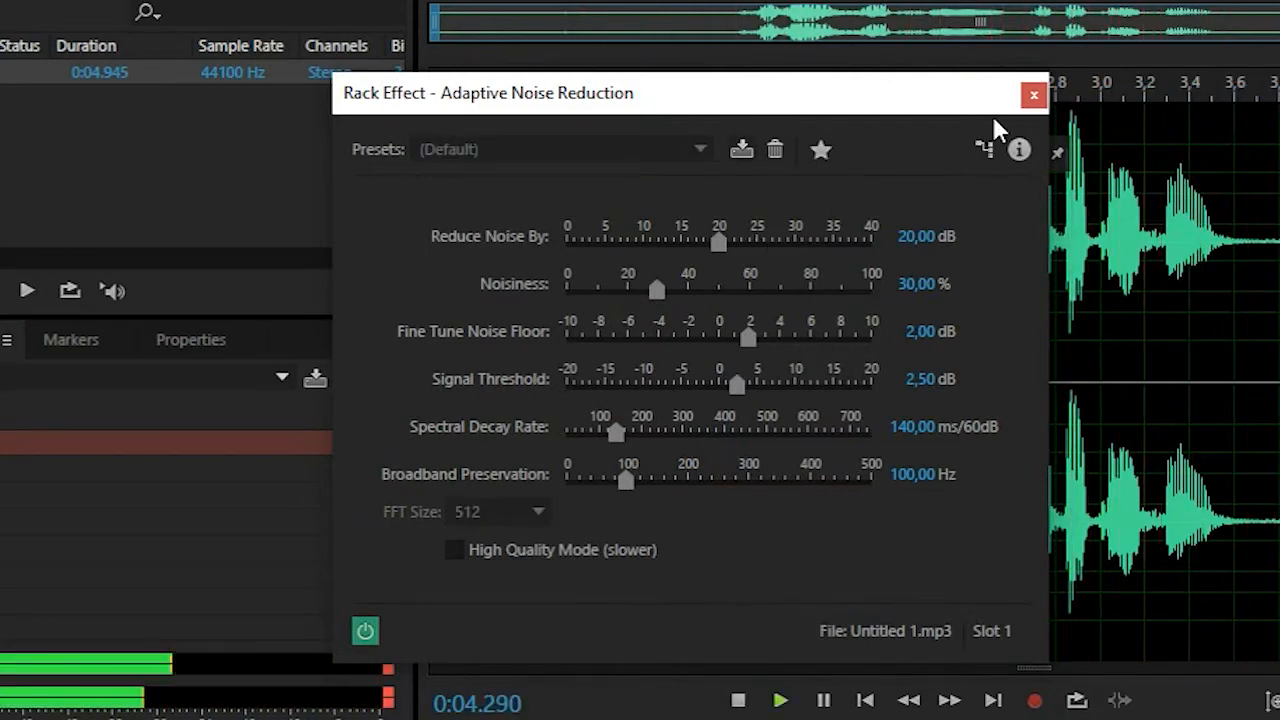
pyautogui.click(1035, 96)
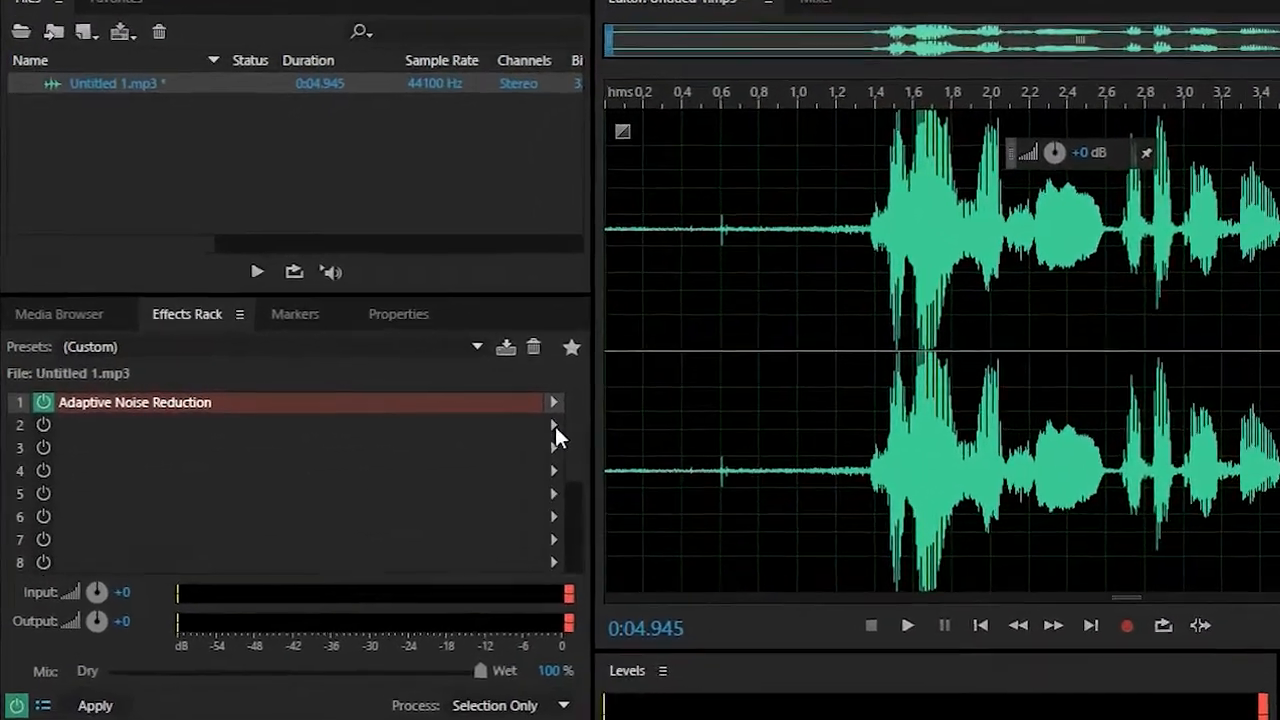
# - Add a Pitch Shifter to effects rack slot 2 with High Precision and the appropriate default settings enabled
pyautogui.click(554, 425)
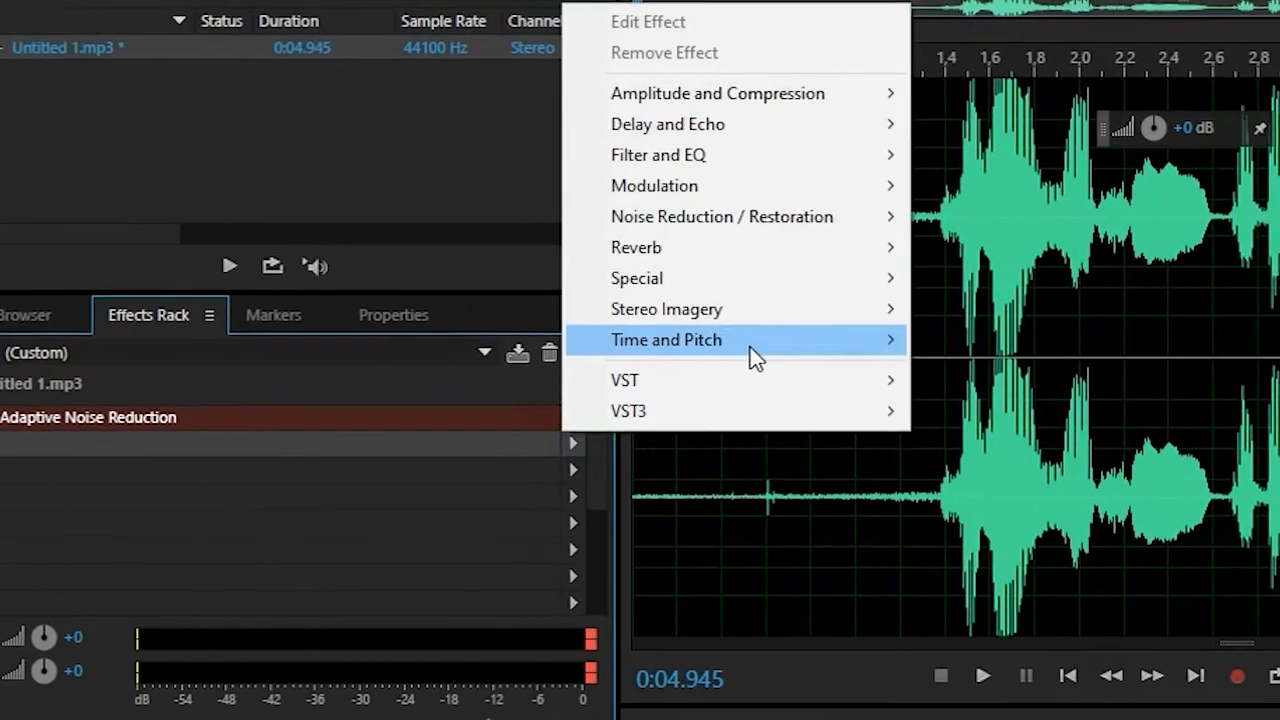
pyautogui.moveTo(780, 335)
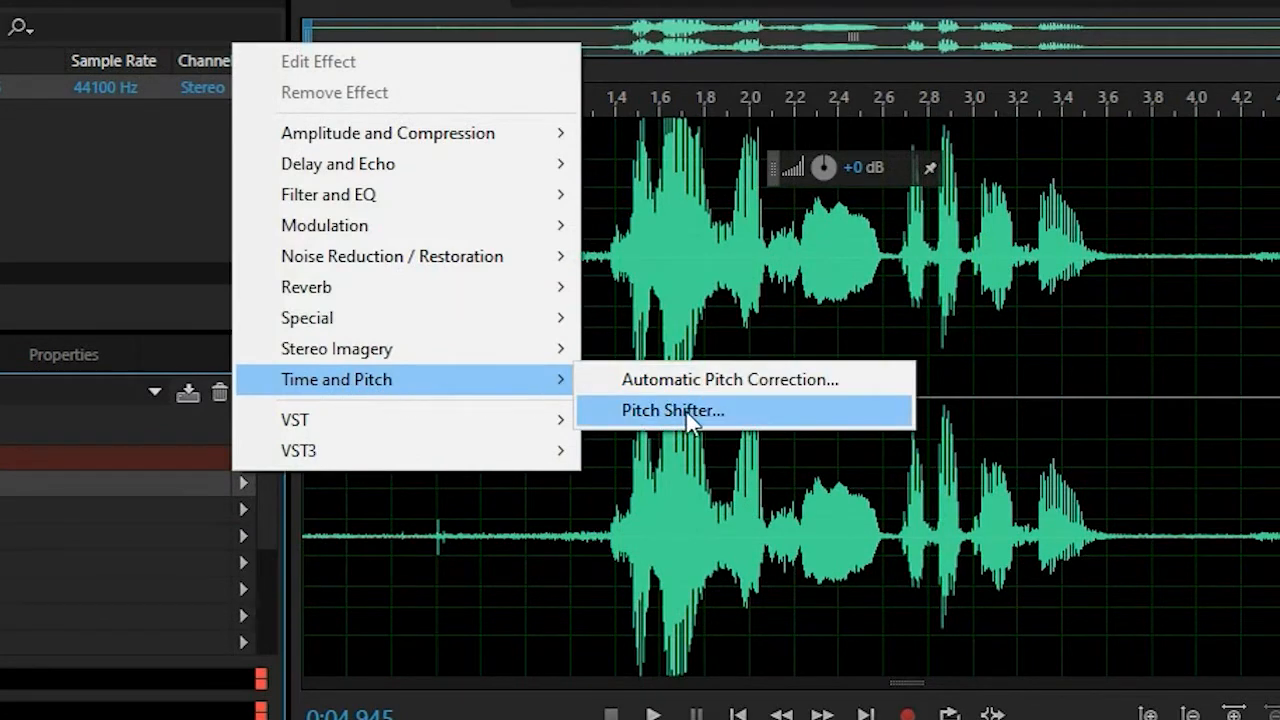
pyautogui.click(724, 413)
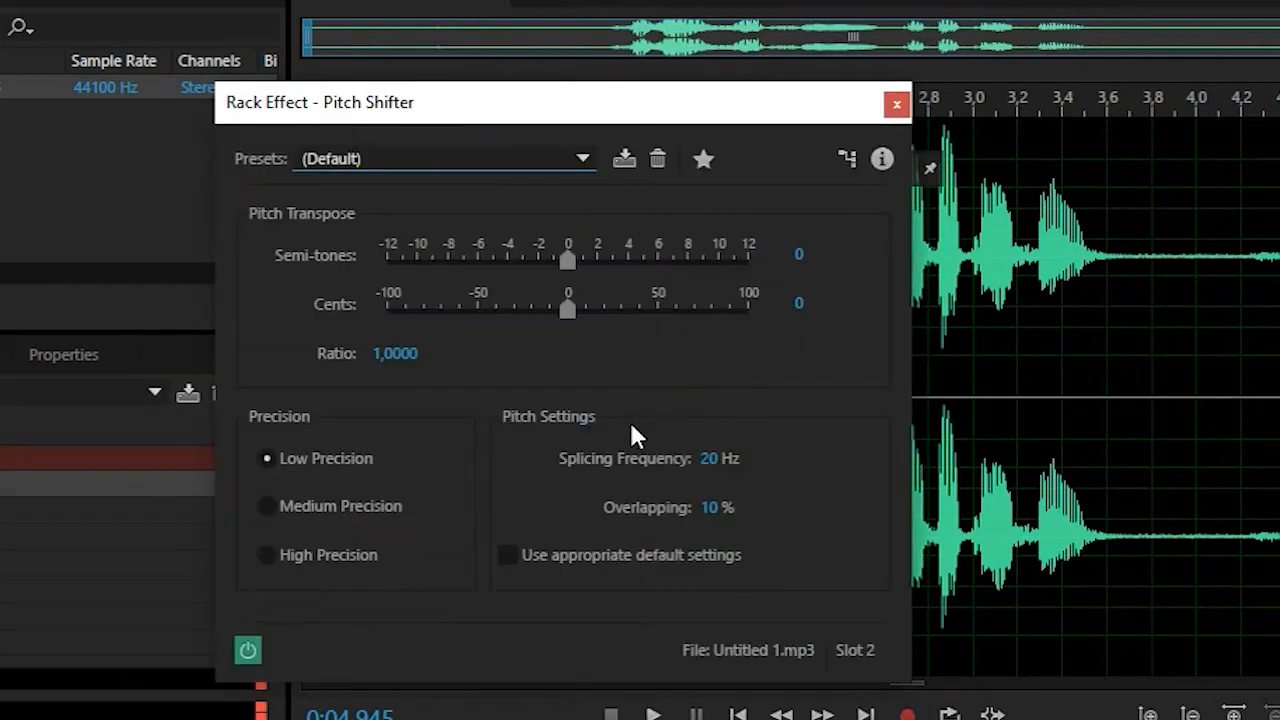
pyautogui.click(315, 551)
pyautogui.click(556, 566)
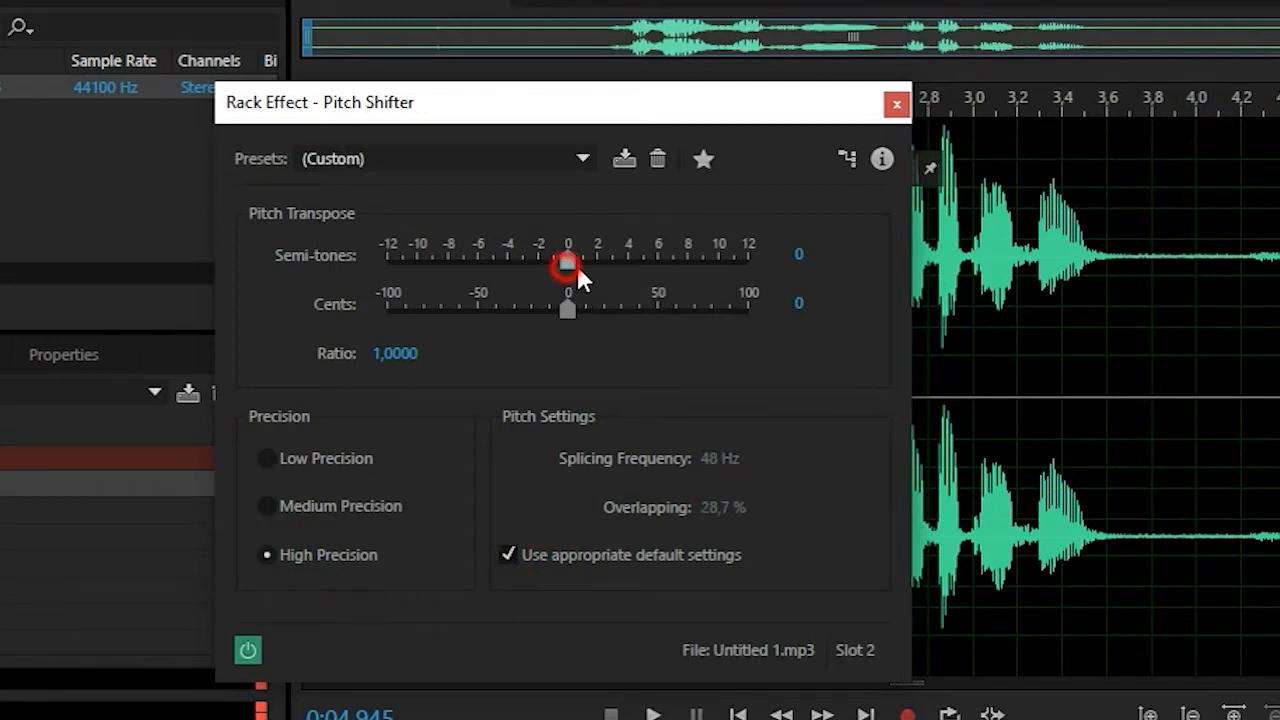
# - Try raising the Pitch Shifter's semi-tones to 3.9 and to 8.1, previewing the voice at each value
pyautogui.moveTo(621, 260); pyautogui.dragTo(625, 260)
pyautogui.press('space')
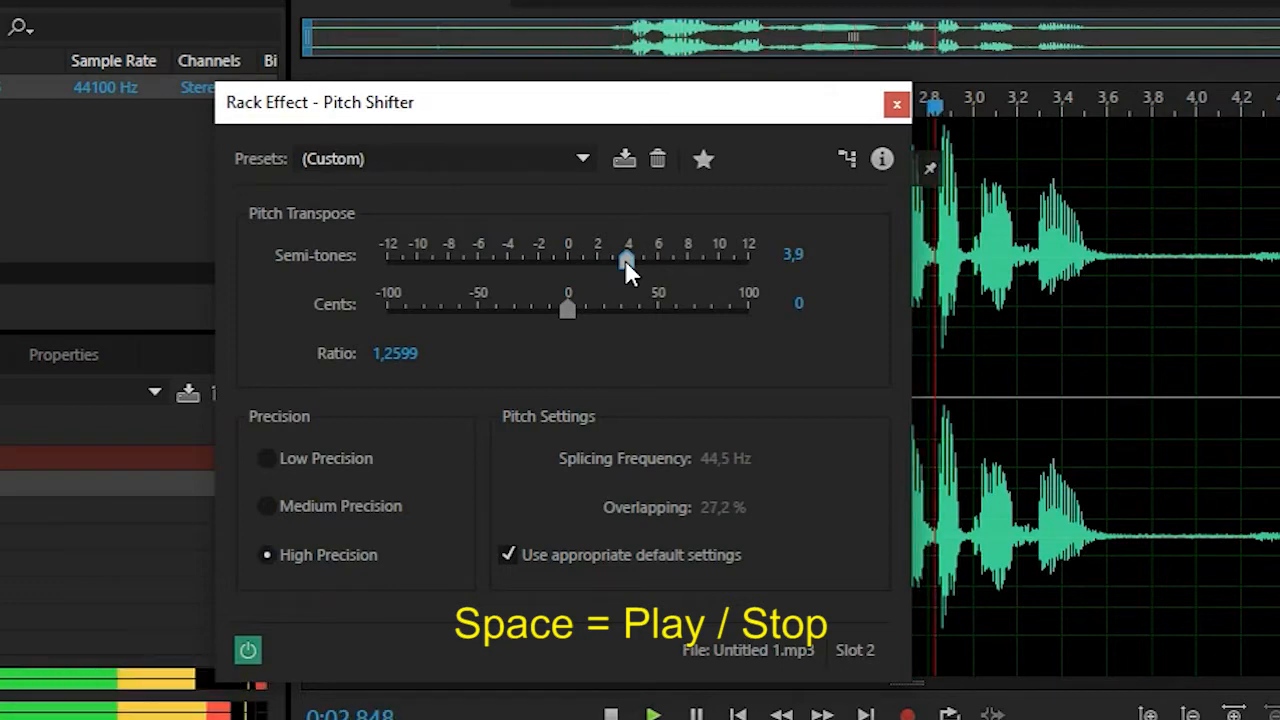
pyautogui.press('space')
pyautogui.moveTo(625, 260); pyautogui.dragTo(688, 264)
pyautogui.press('space')
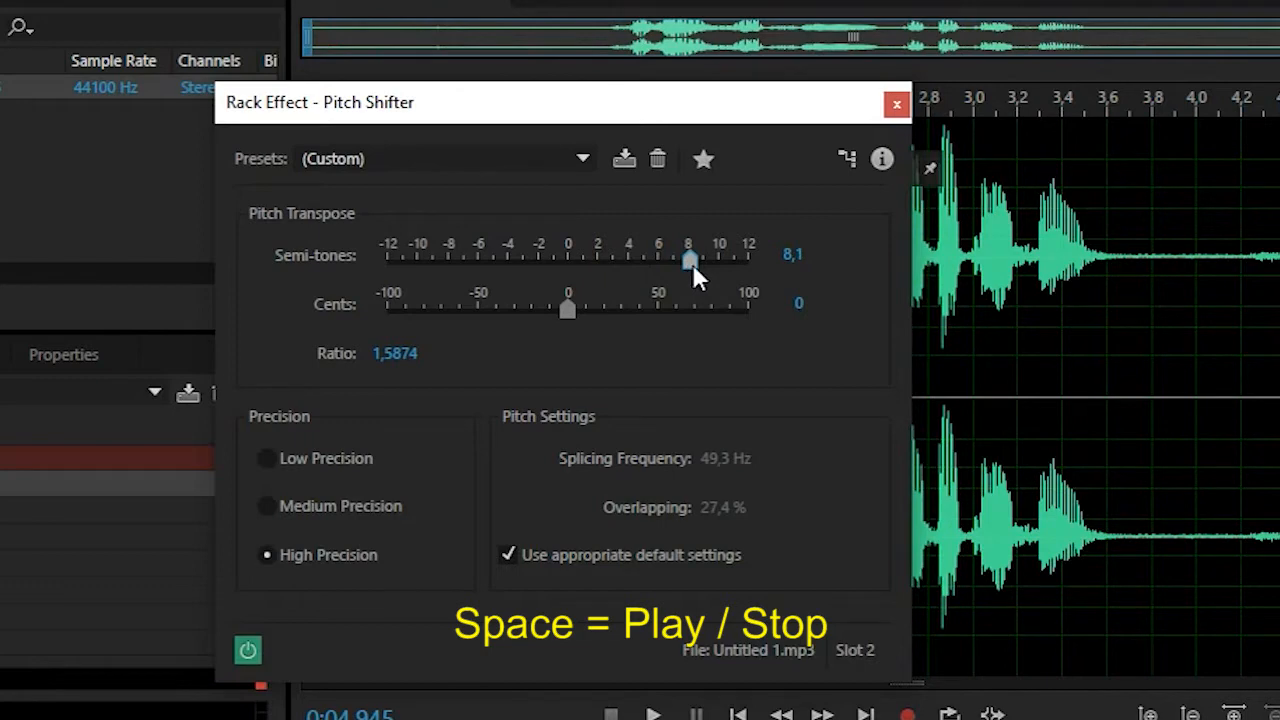
# - Raise the semi-tones to the maximum of 12 and preview the high-pitched voice
pyautogui.moveTo(693, 264); pyautogui.dragTo(792, 263)
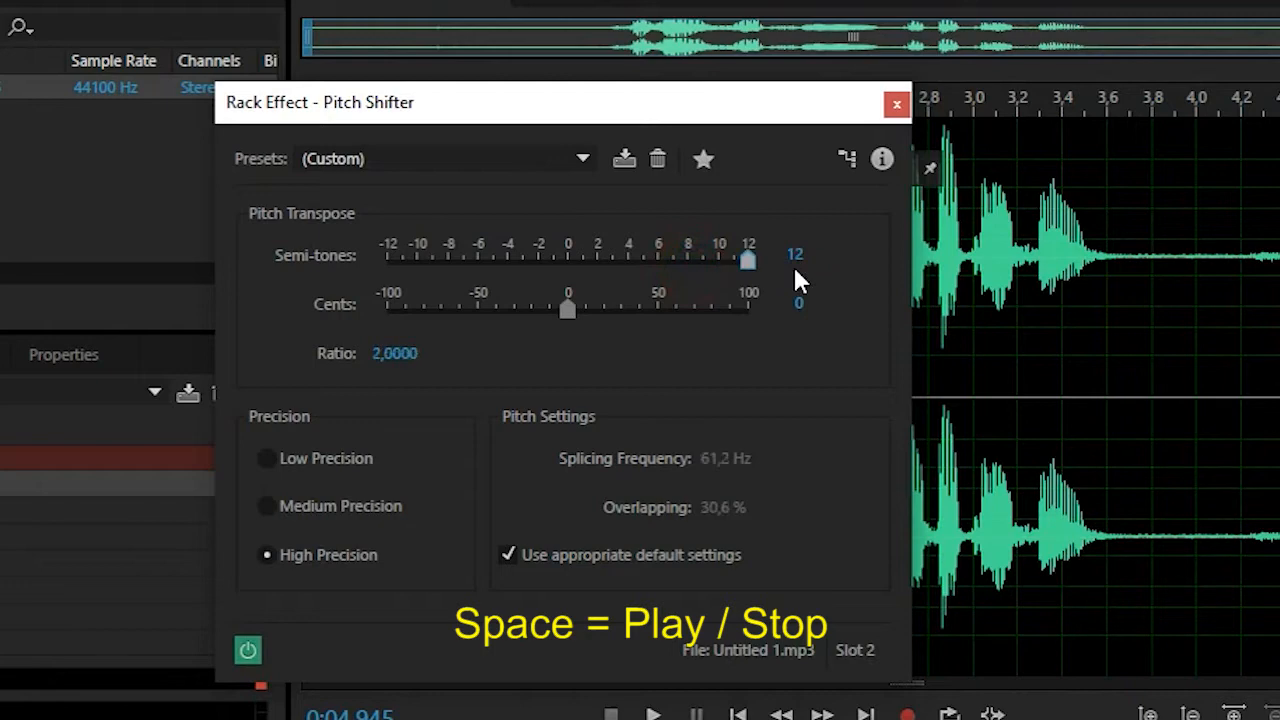
pyautogui.press('space')
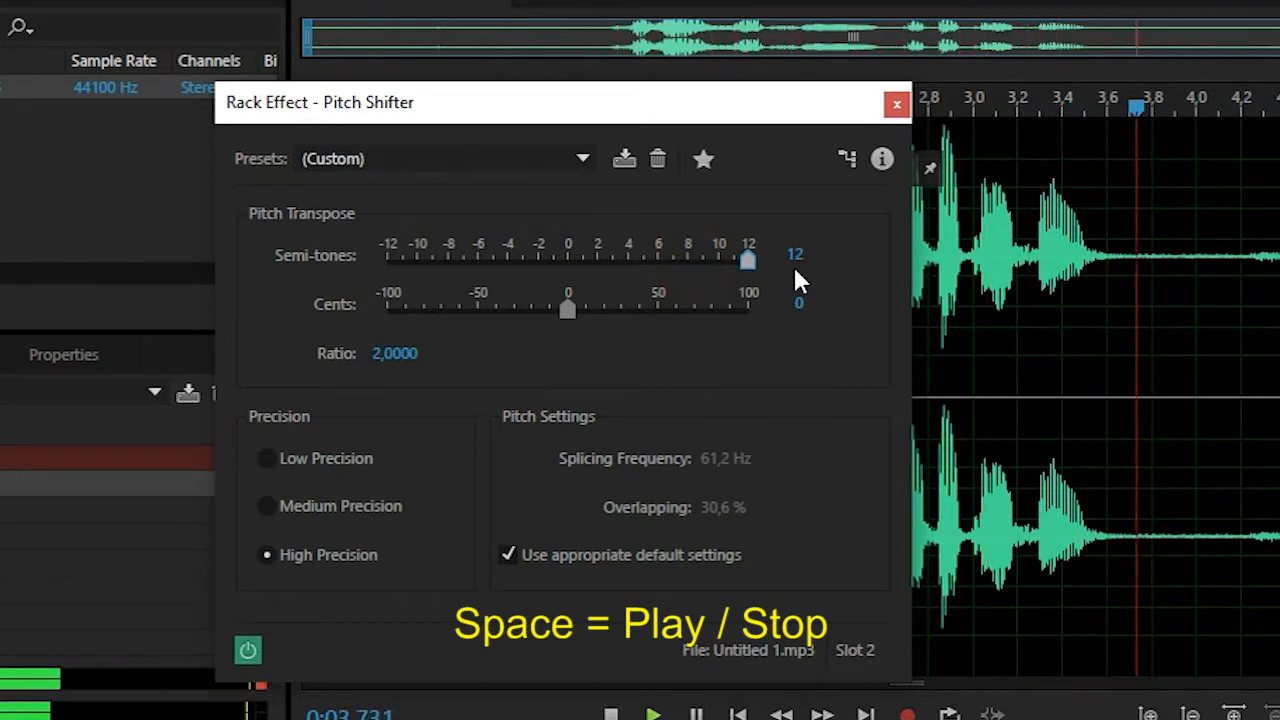
pyautogui.press('space')
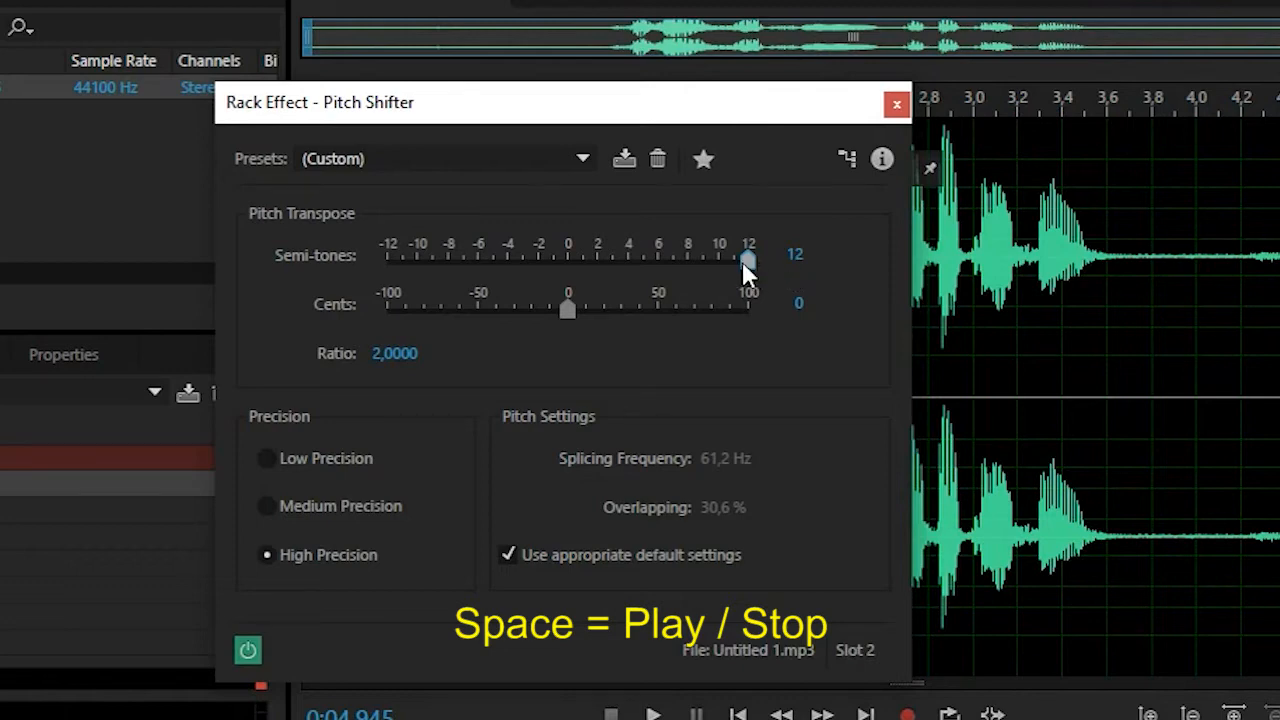
# - Try two progressively lower negative semi-tone values, previewing the deeper voice at each
pyautogui.moveTo(745, 262); pyautogui.dragTo(600, 266)
pyautogui.press('space')
pyautogui.moveTo(483, 265); pyautogui.dragTo(448, 272)
pyautogui.press('space')
# - Lower the semi-tones to -12, preview the deepest voice and stop playback
pyautogui.moveTo(449, 258); pyautogui.dragTo(301, 280)
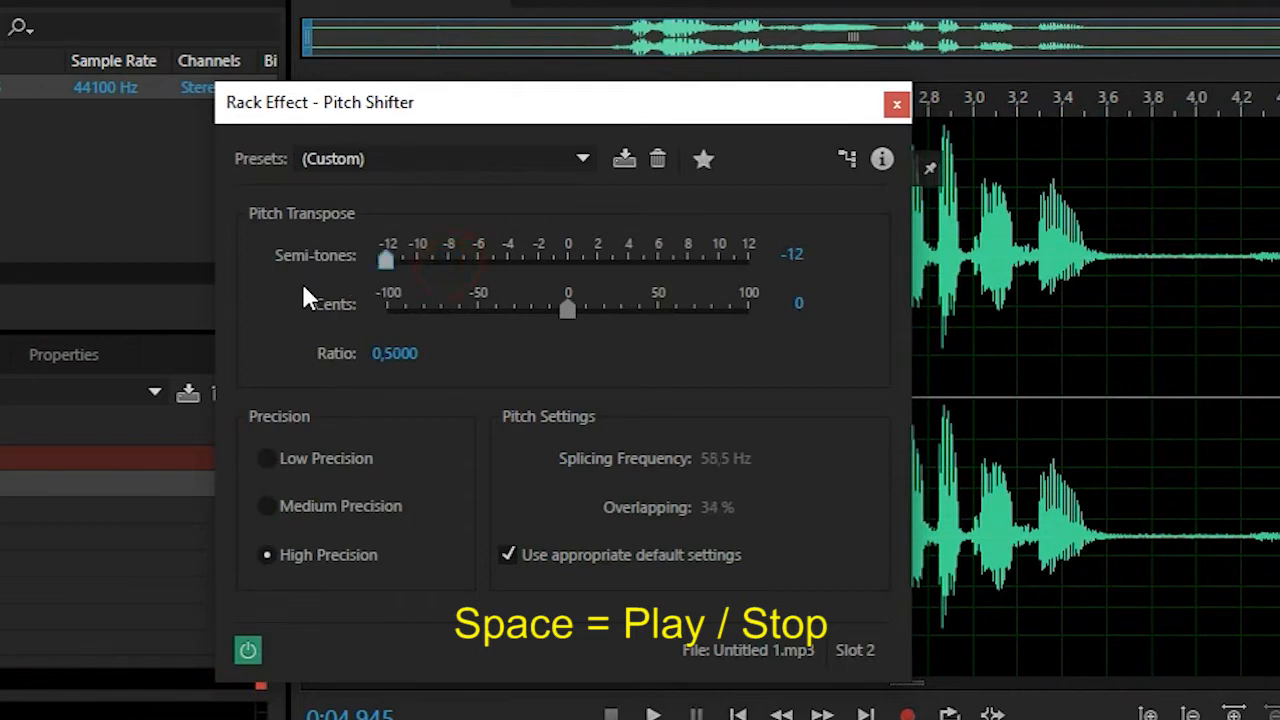
pyautogui.press('space')
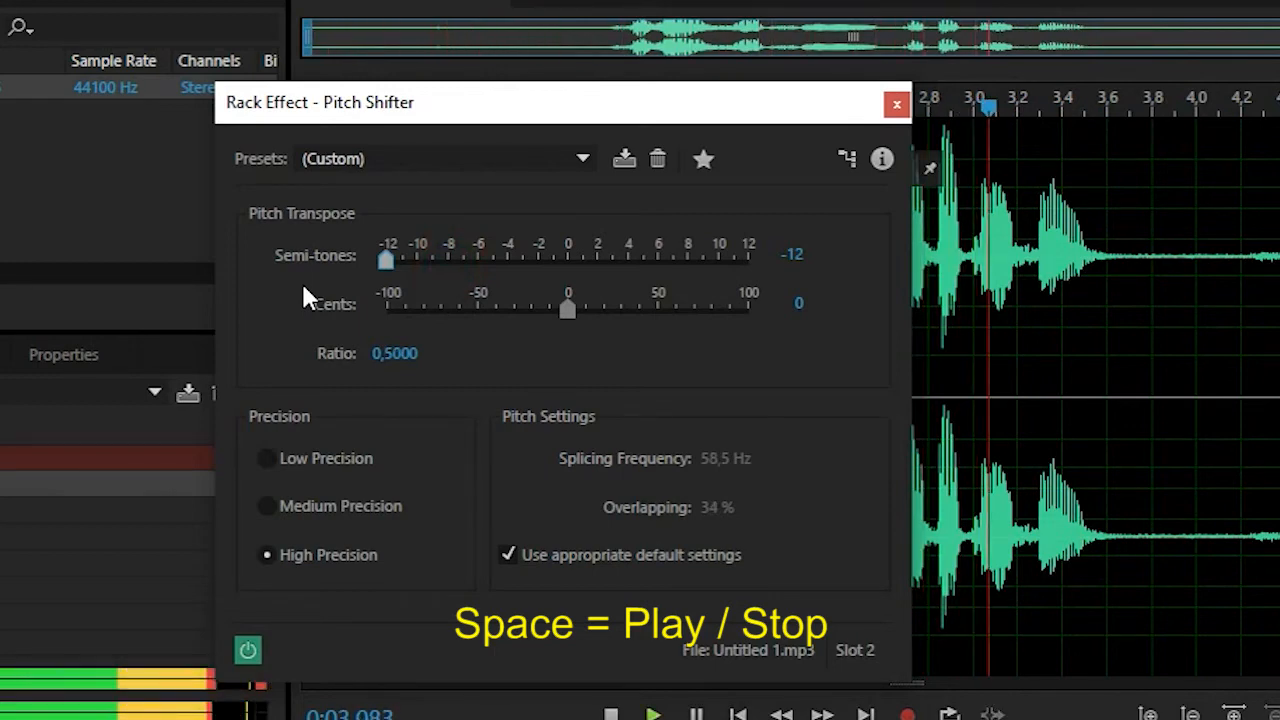
pyautogui.press('space')
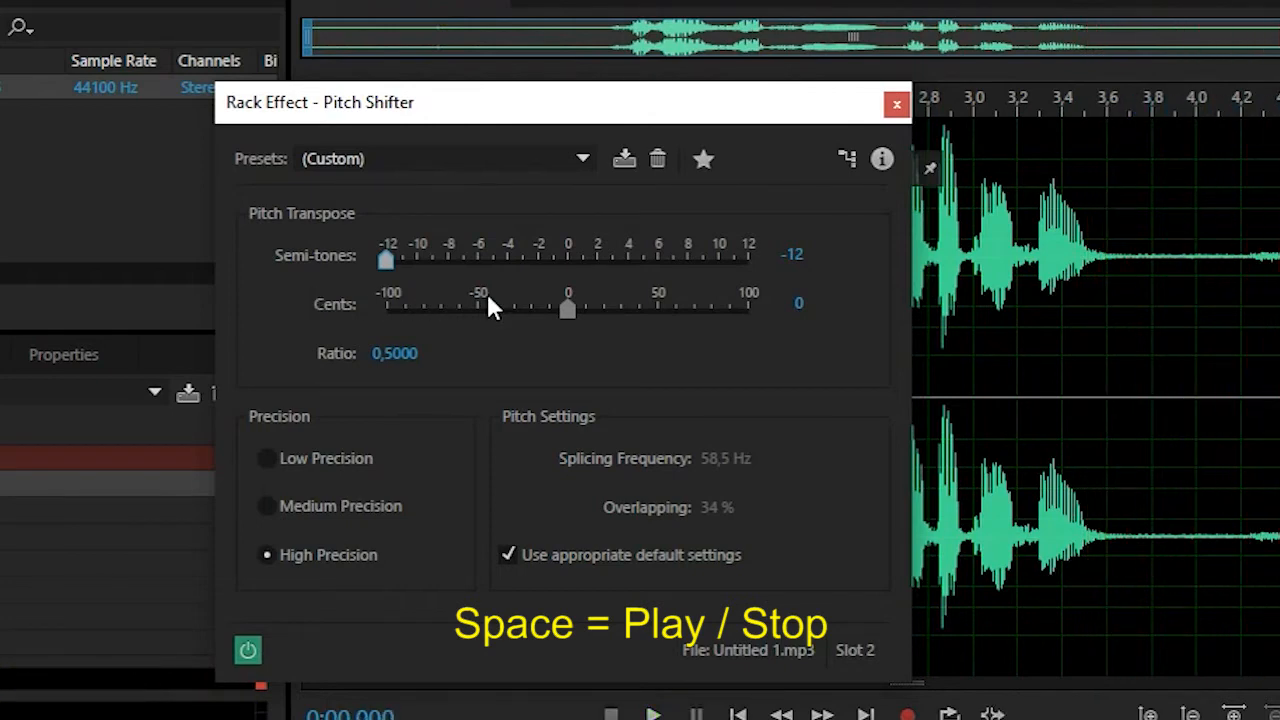
pyautogui.press('space')
# - Set the Pitch Shifter's semi-tones back to 12 and play the recording again
pyautogui.moveTo(392, 262); pyautogui.dragTo(750, 265)
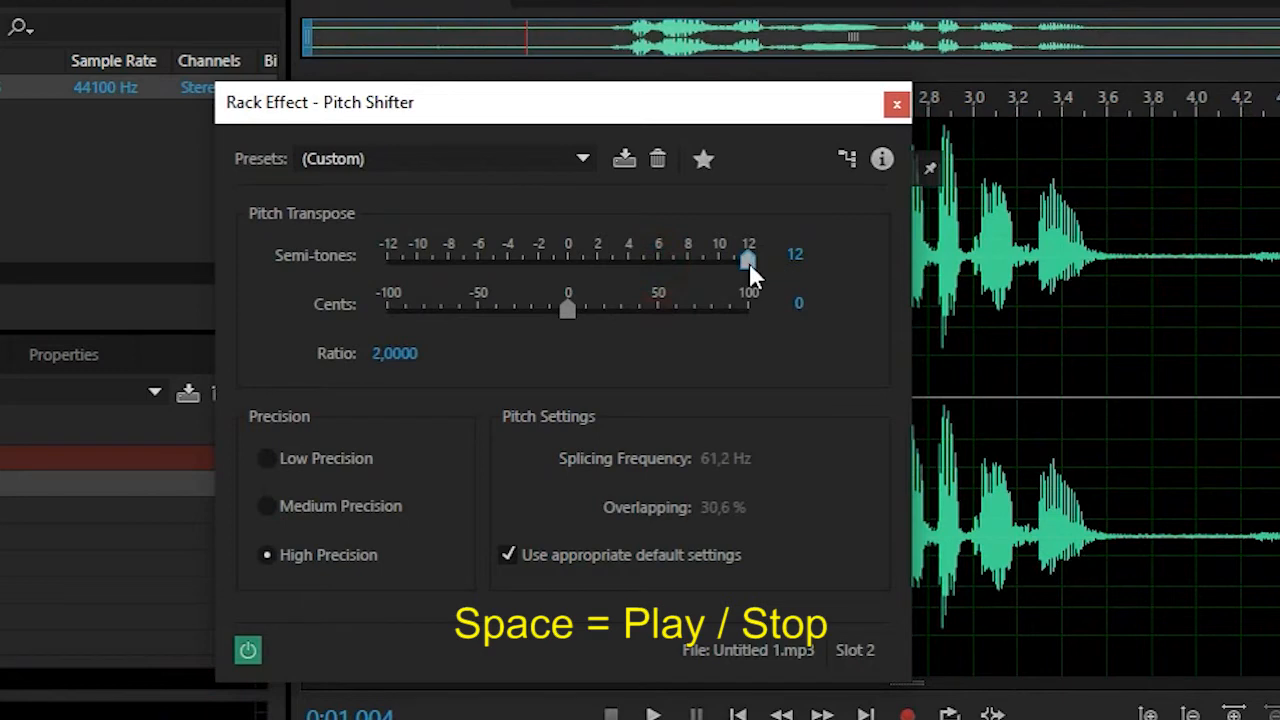
pyautogui.press('space')
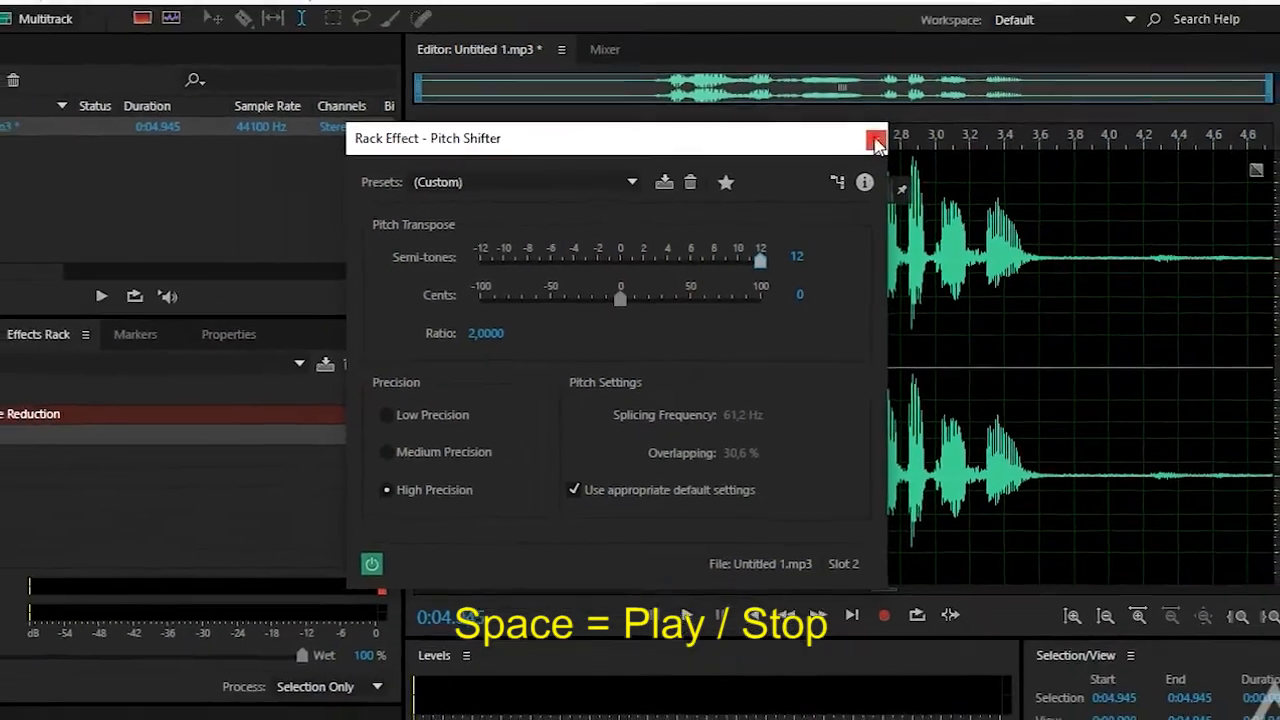
# - Close the Pitch Shifter settings and apply the Effects Rack to the recording
pyautogui.click(875, 143)
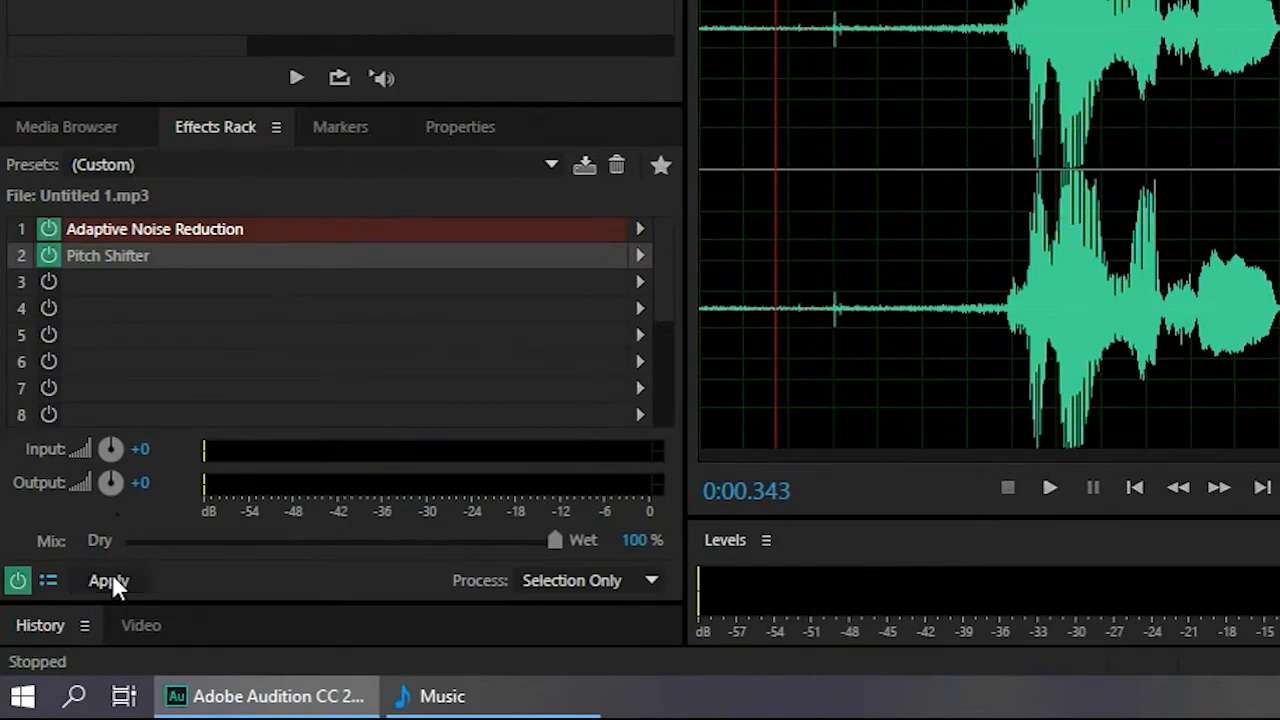
pyautogui.click(97, 597)
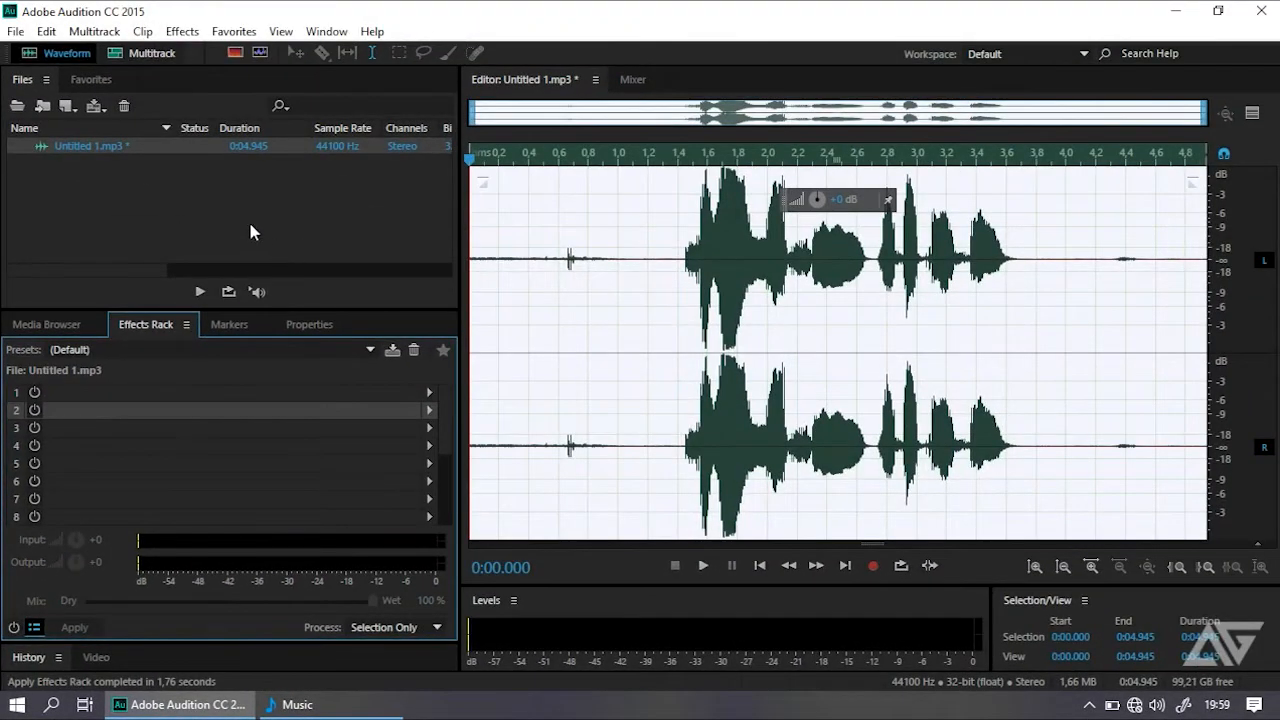
pyautogui.click(250, 229)
# - Start saving the processed recording as a new file named Untitled 2 in the Music folder
pyautogui.click(70, 151)
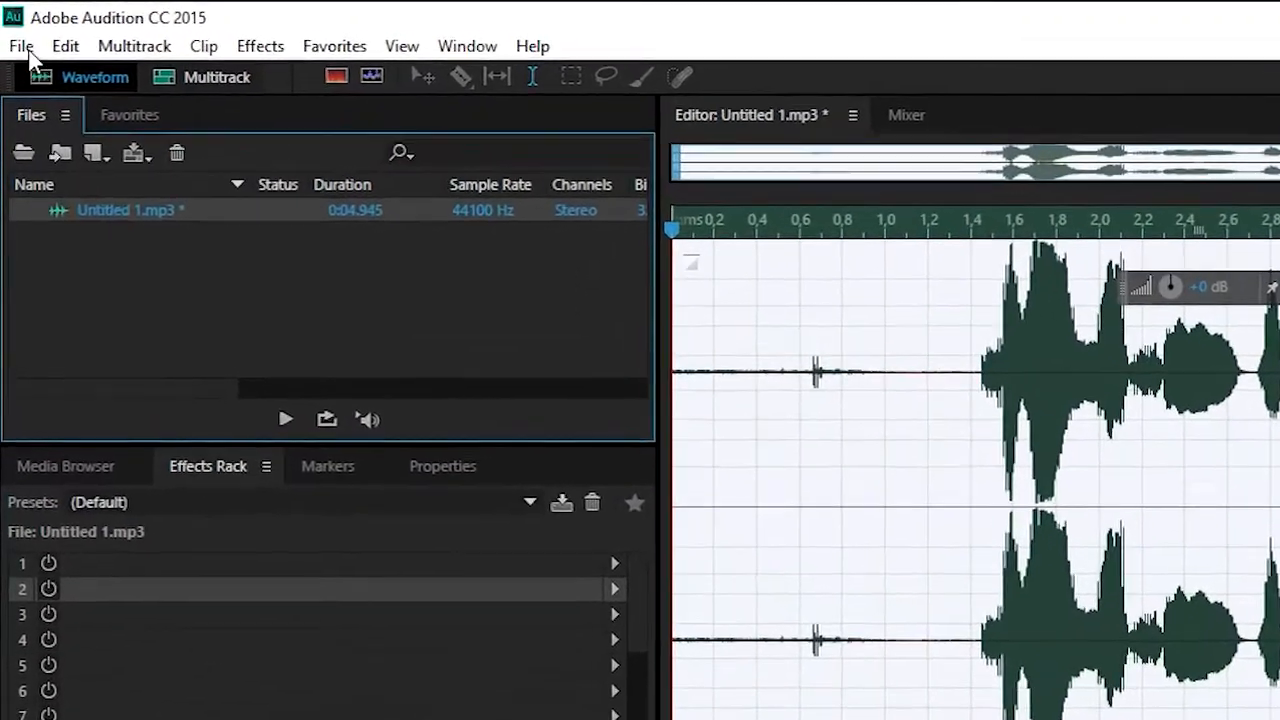
pyautogui.click(19, 42)
pyautogui.click(87, 382)
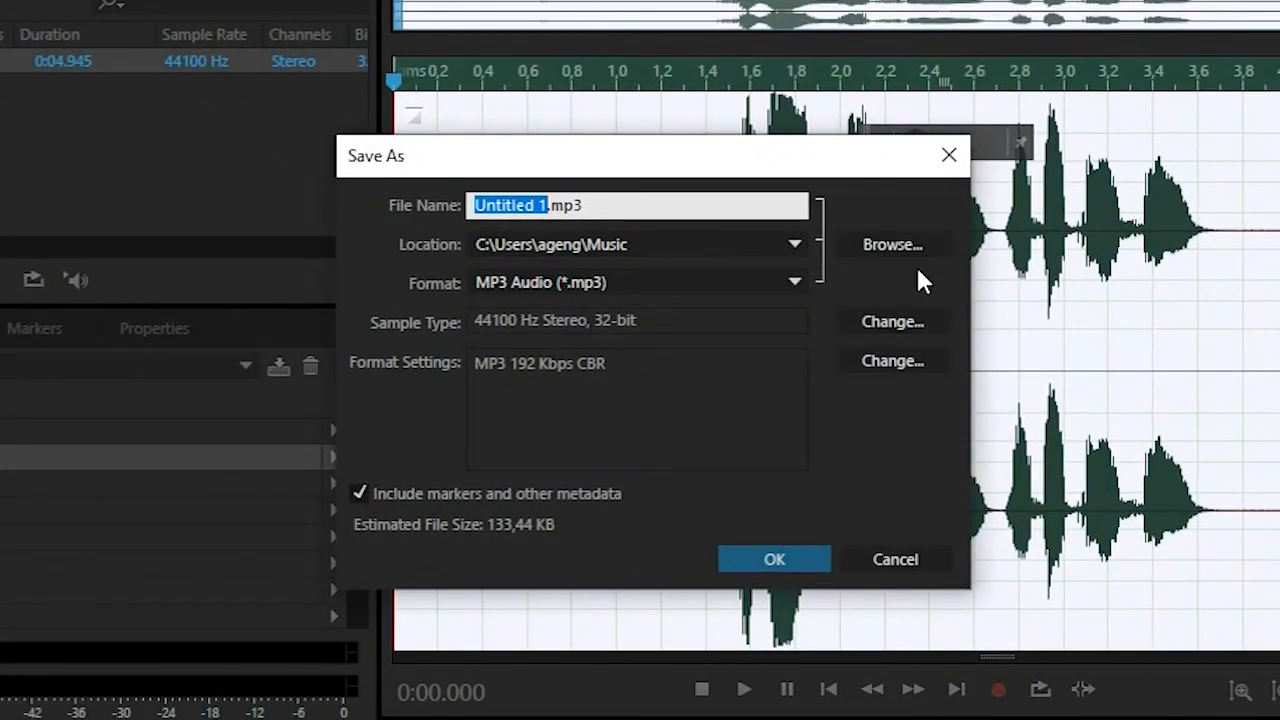
pyautogui.click(884, 247)
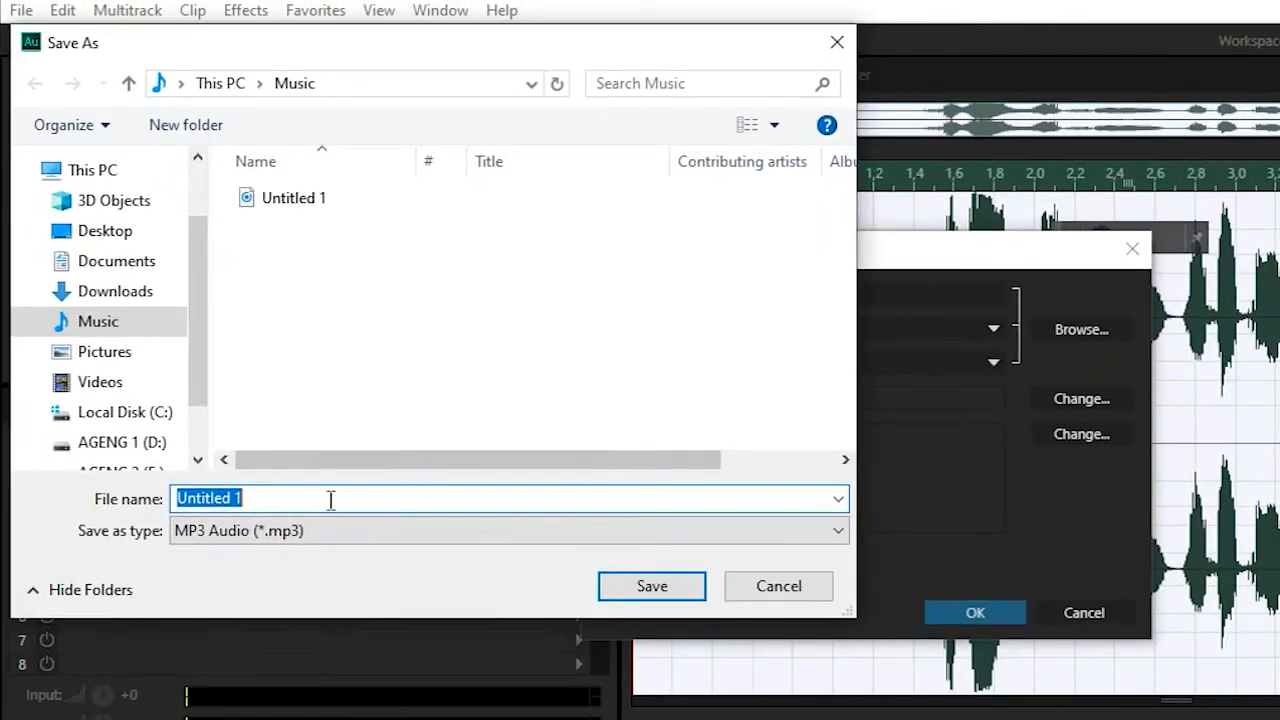
pyautogui.click(330, 500)
pyautogui.press('BackSpace')
pyautogui.write('2')
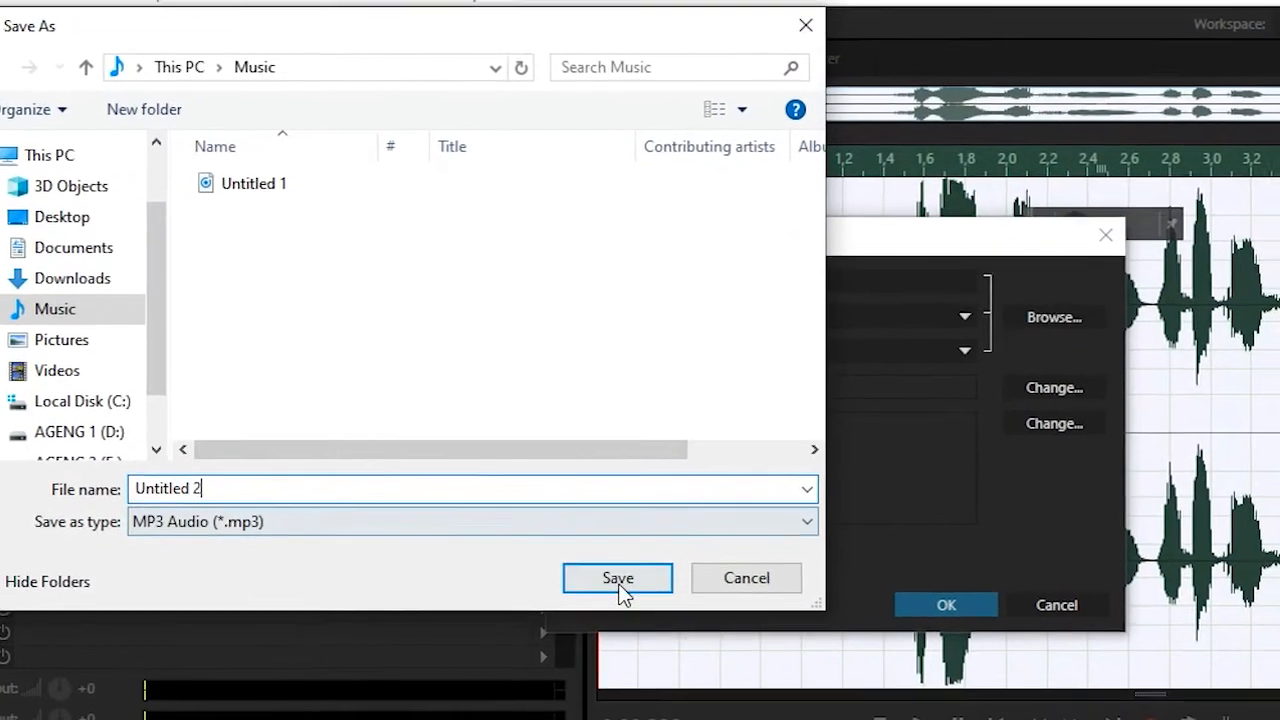
pyautogui.click(632, 590)
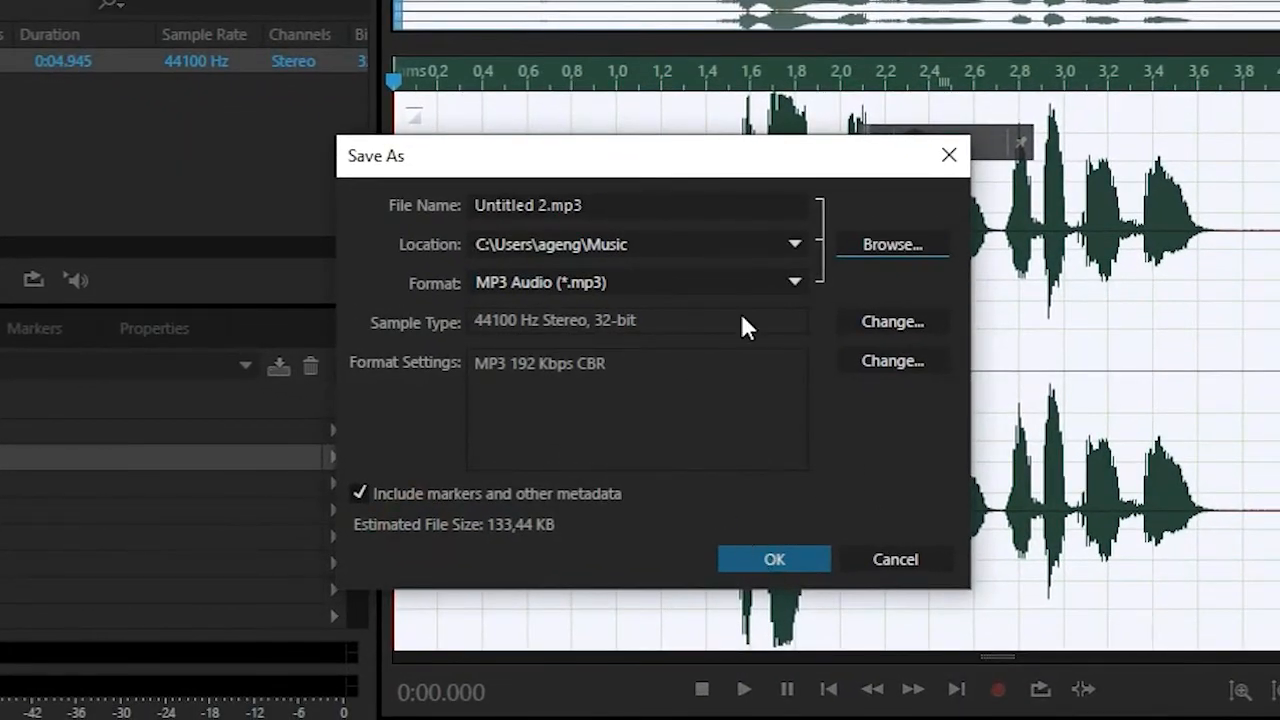
# - Review the available file formats, keep MP3 Audio (*.mp3) and finish saving the file
pyautogui.click(794, 282)
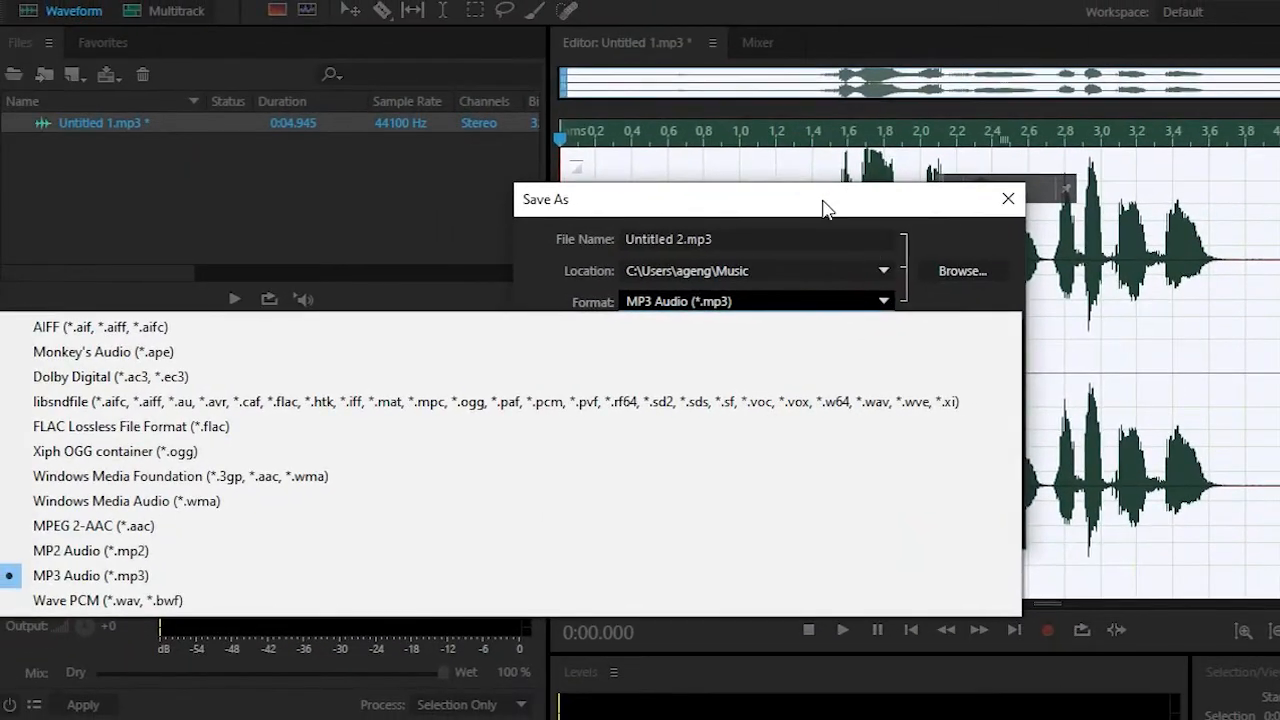
pyautogui.click(824, 202)
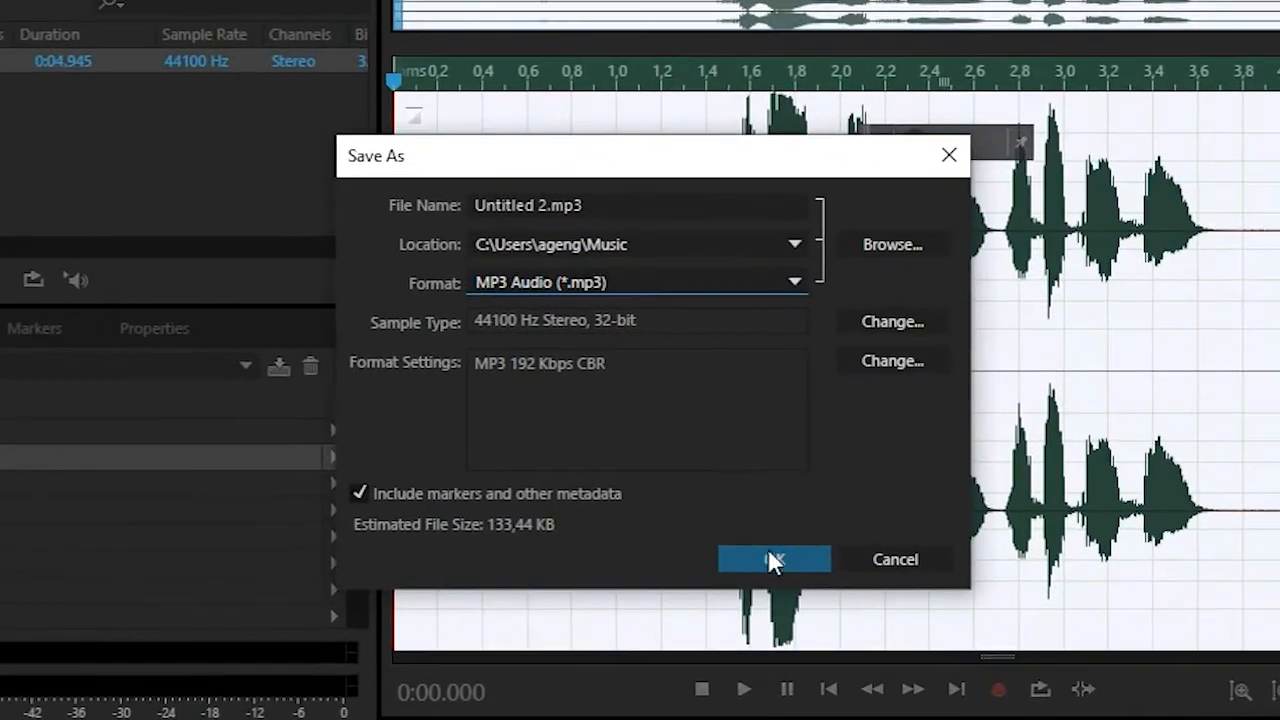
pyautogui.click(826, 542)
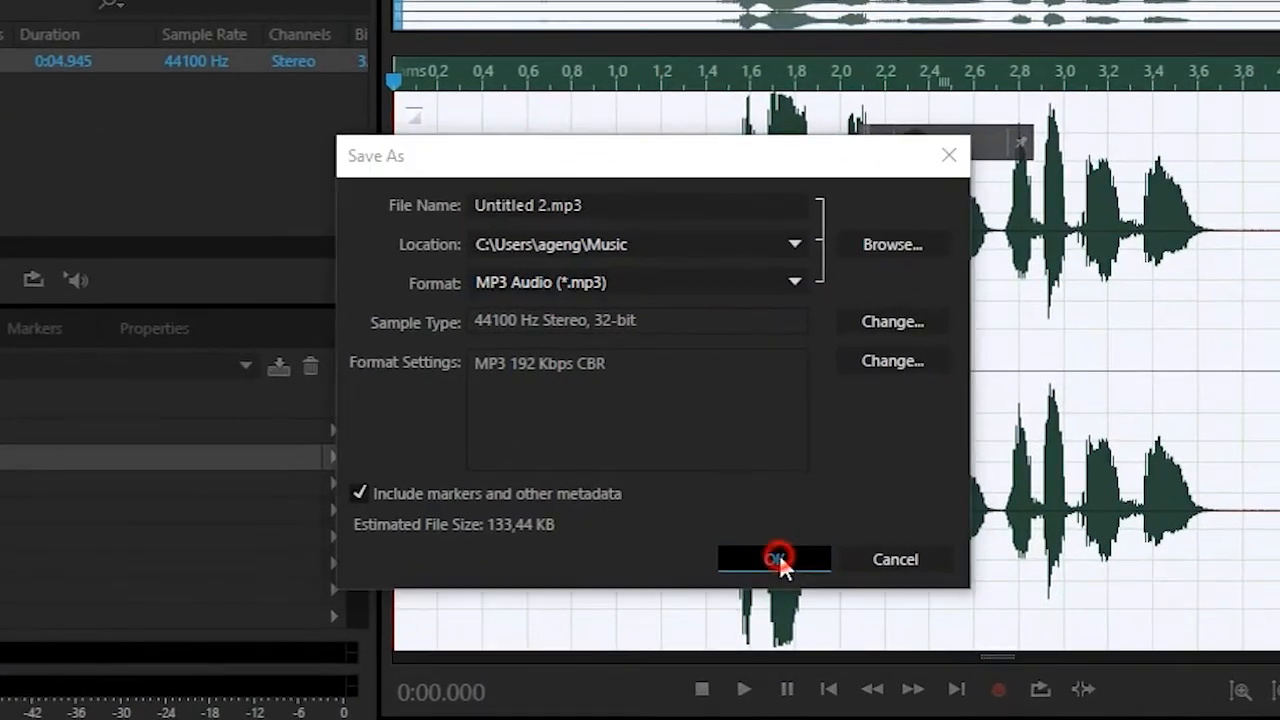
pyautogui.click(787, 455)
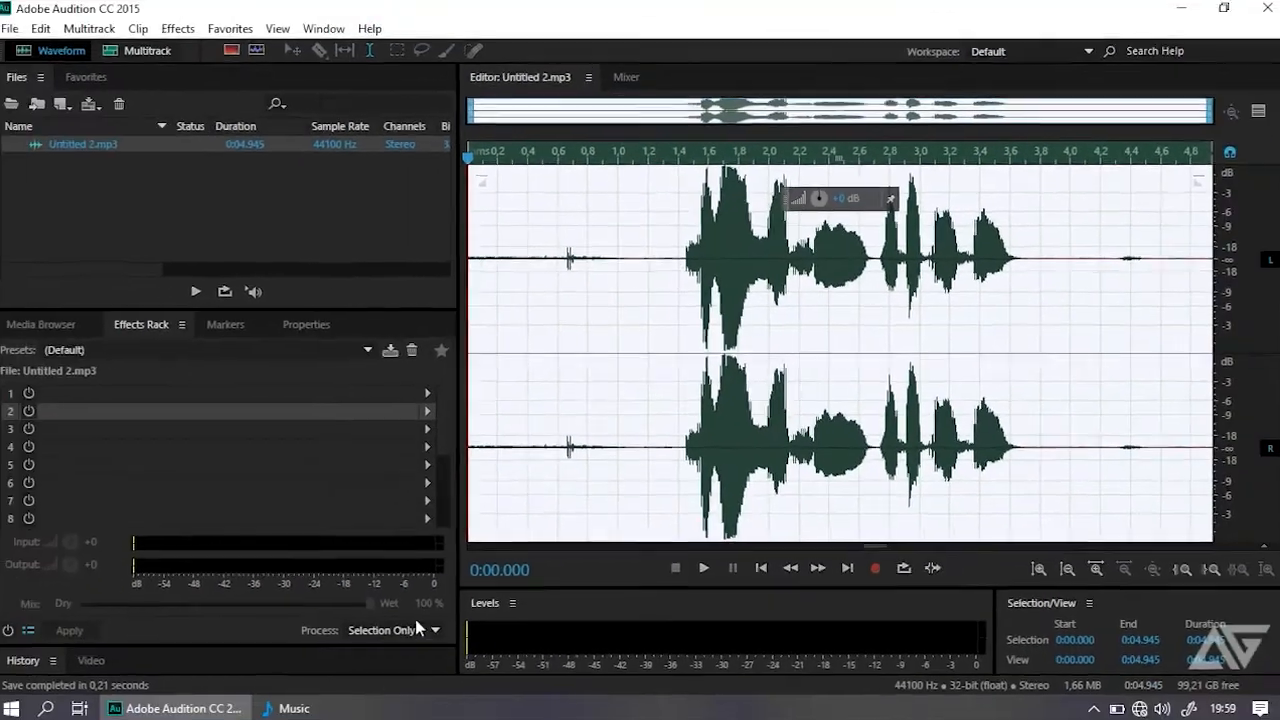
# - Switch to the Music folder in File Explorer, play Untitled 2 in Groove Music and shrink the player window beside the files
pyautogui.click(294, 708)
pyautogui.click(346, 457)
pyautogui.doubleClick(287, 258)
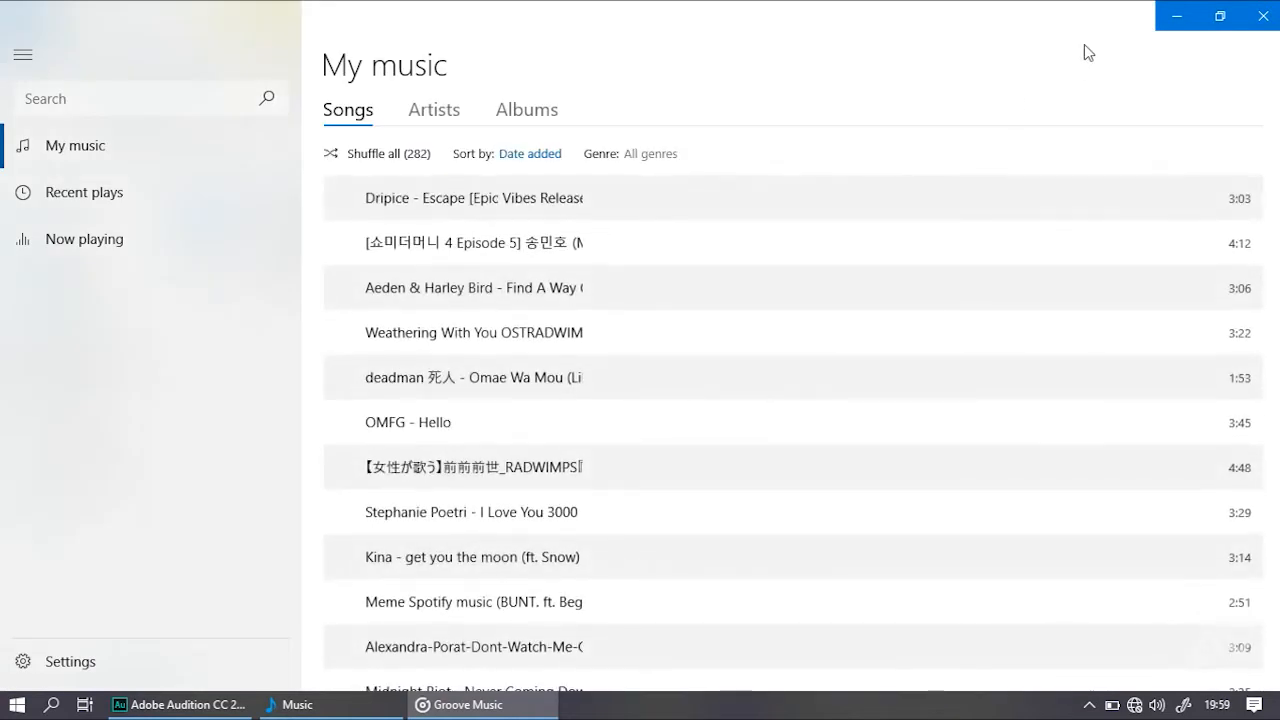
pyautogui.click(1220, 17)
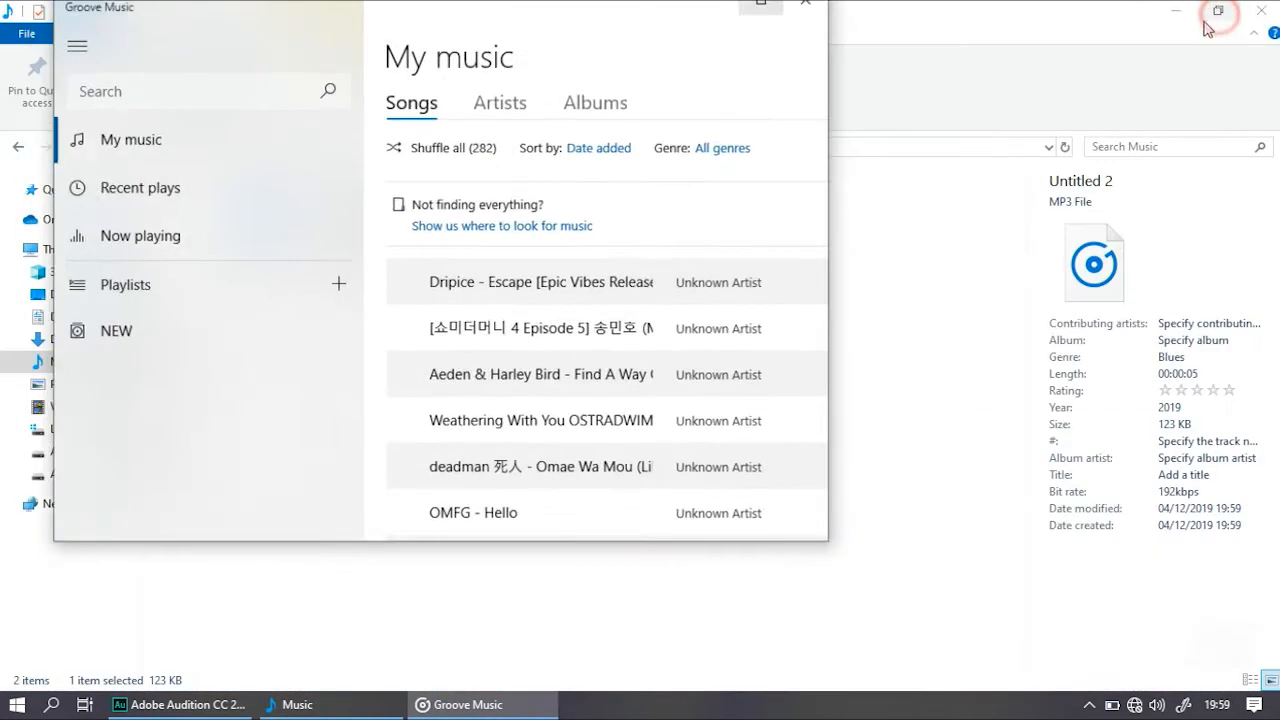
pyautogui.moveTo(529, 23); pyautogui.dragTo(913, 100)
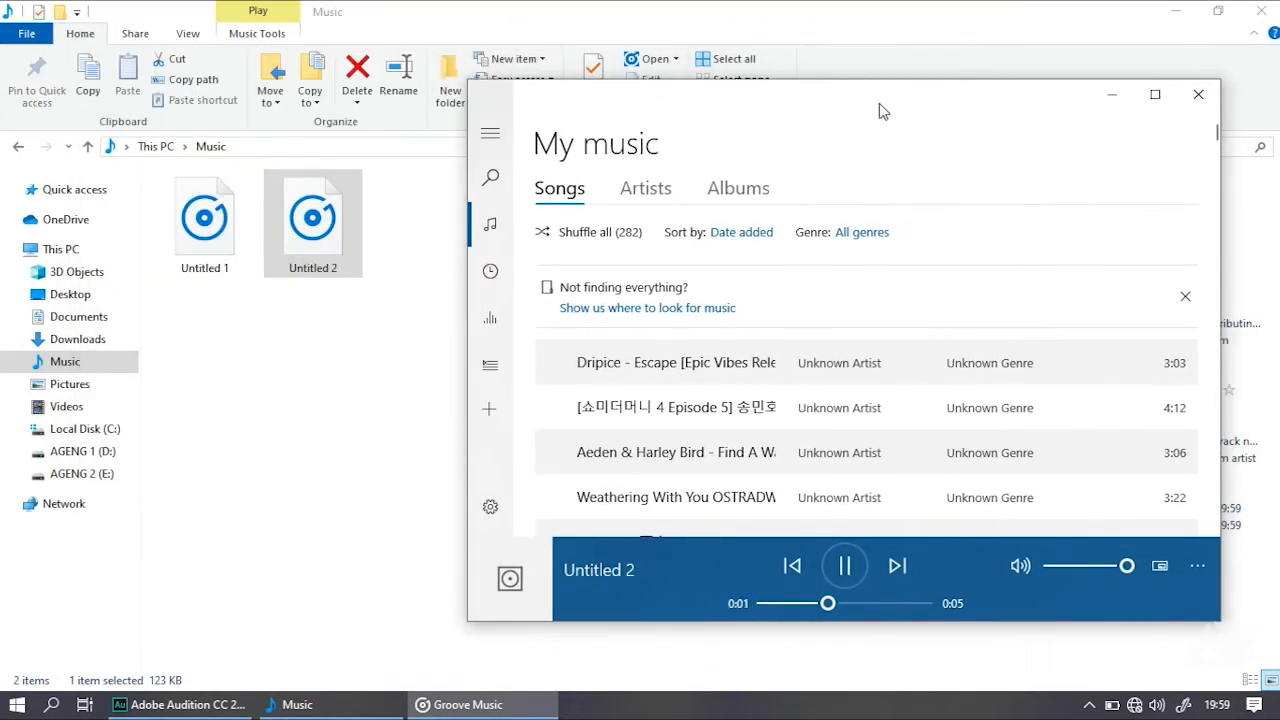
# - Play the original Untitled 1 and replay Untitled 2 to compare the voices, and return to Adobe Audition
pyautogui.doubleClick(201, 262)
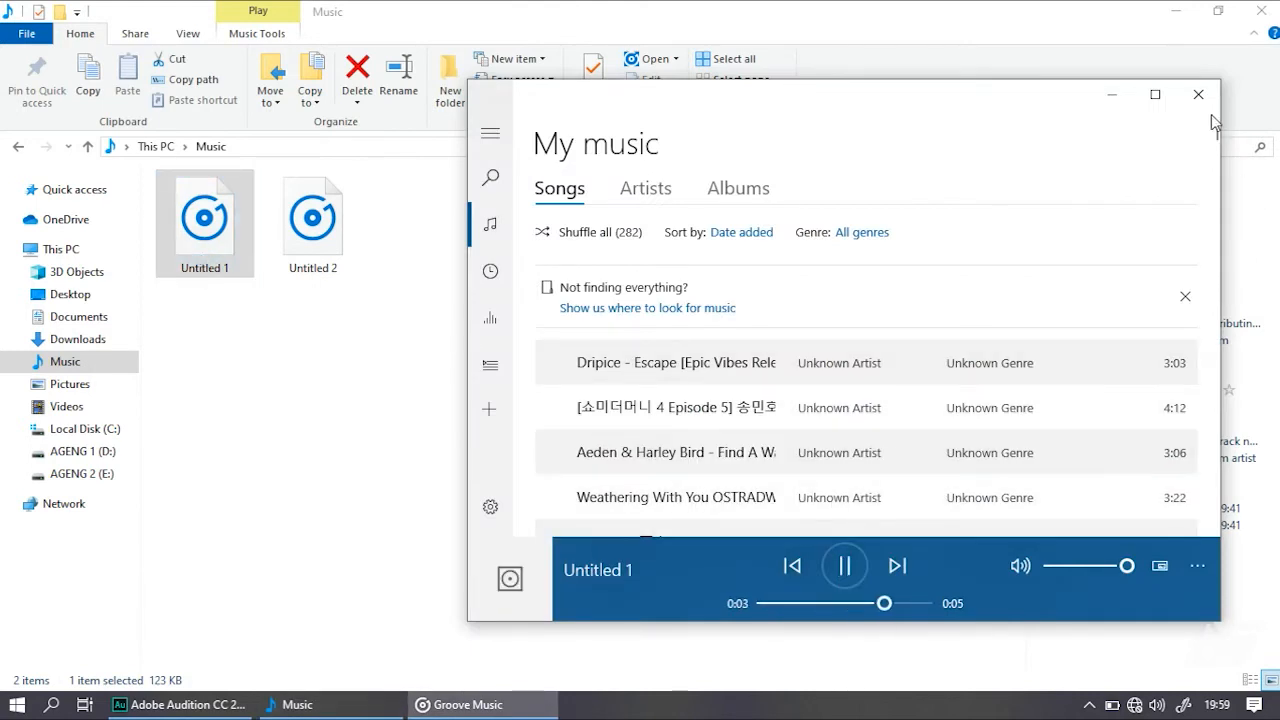
pyautogui.click(1198, 94)
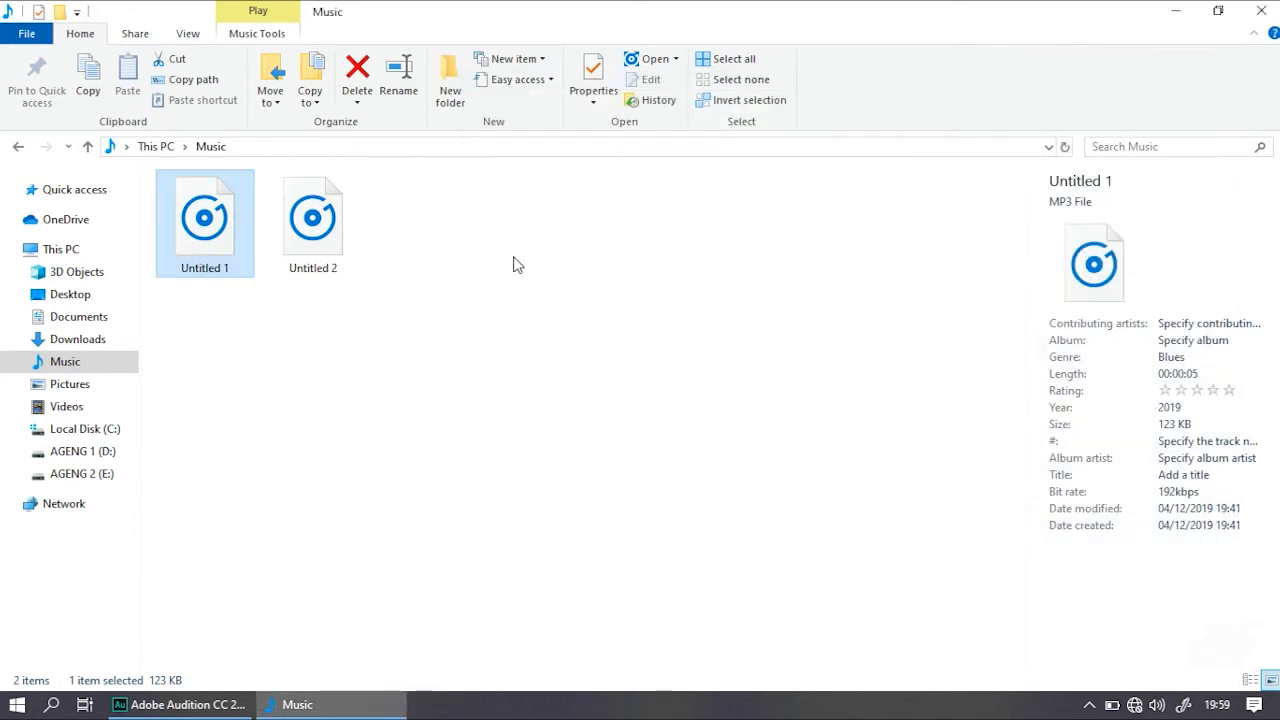
pyautogui.click(347, 252)
pyautogui.doubleClick(344, 246)
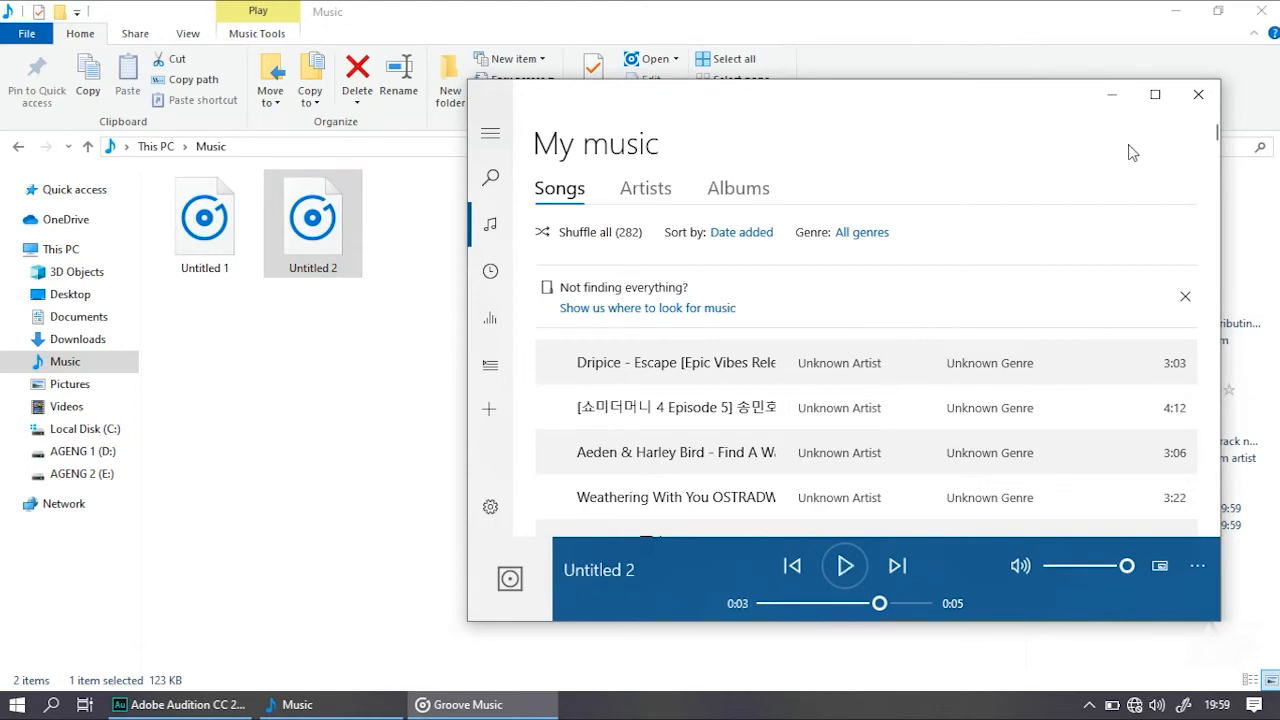
pyautogui.click(1111, 94)
pyautogui.click(1176, 10)
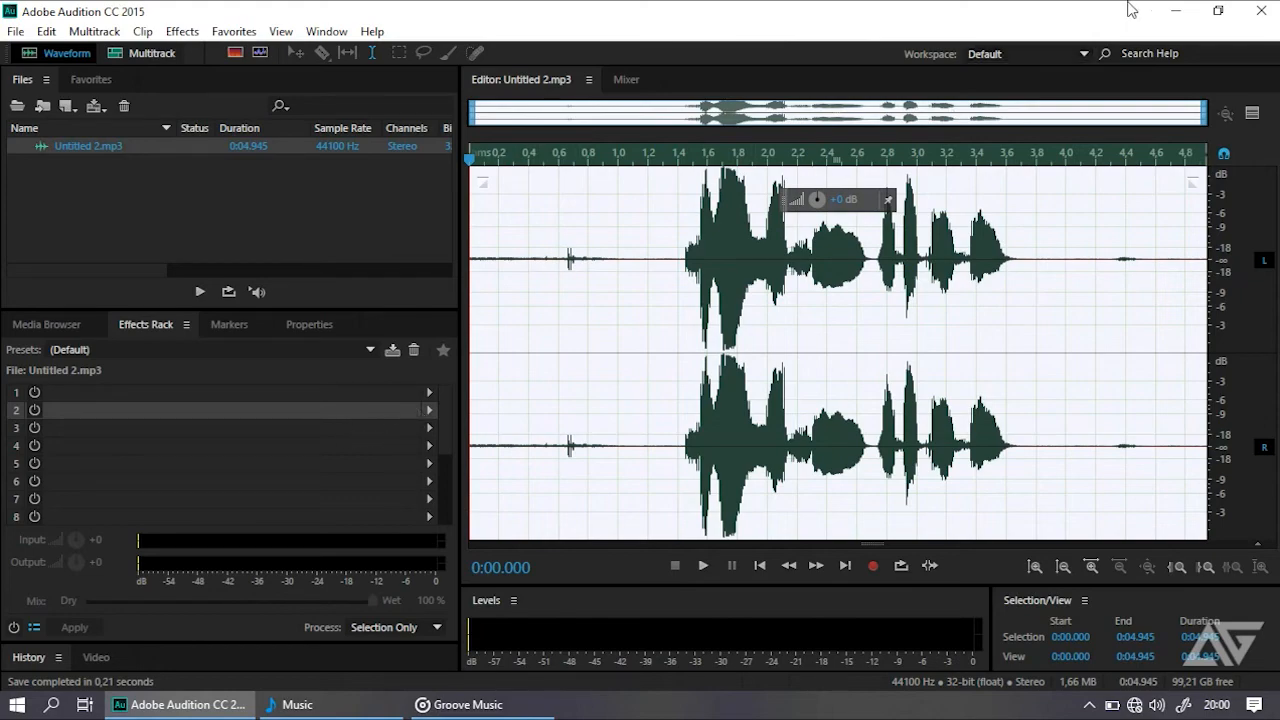
pyautogui.click(1170, 10)
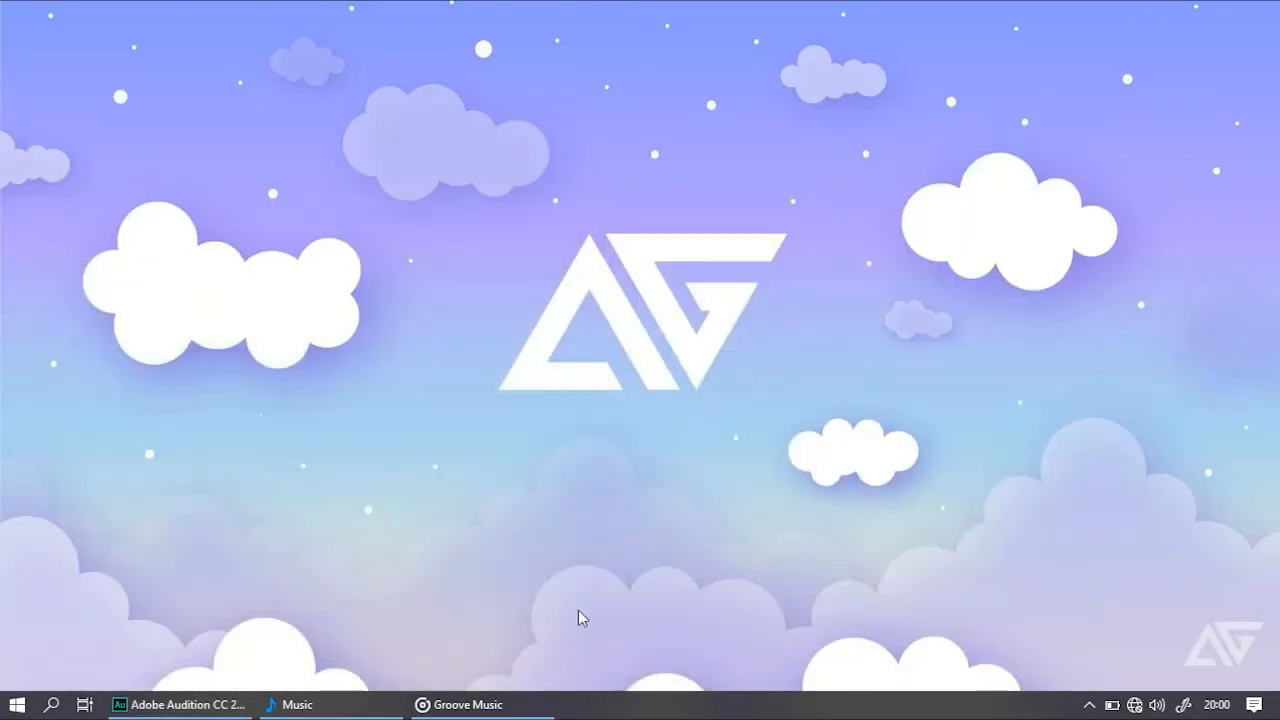
pyautogui.click(187, 706)
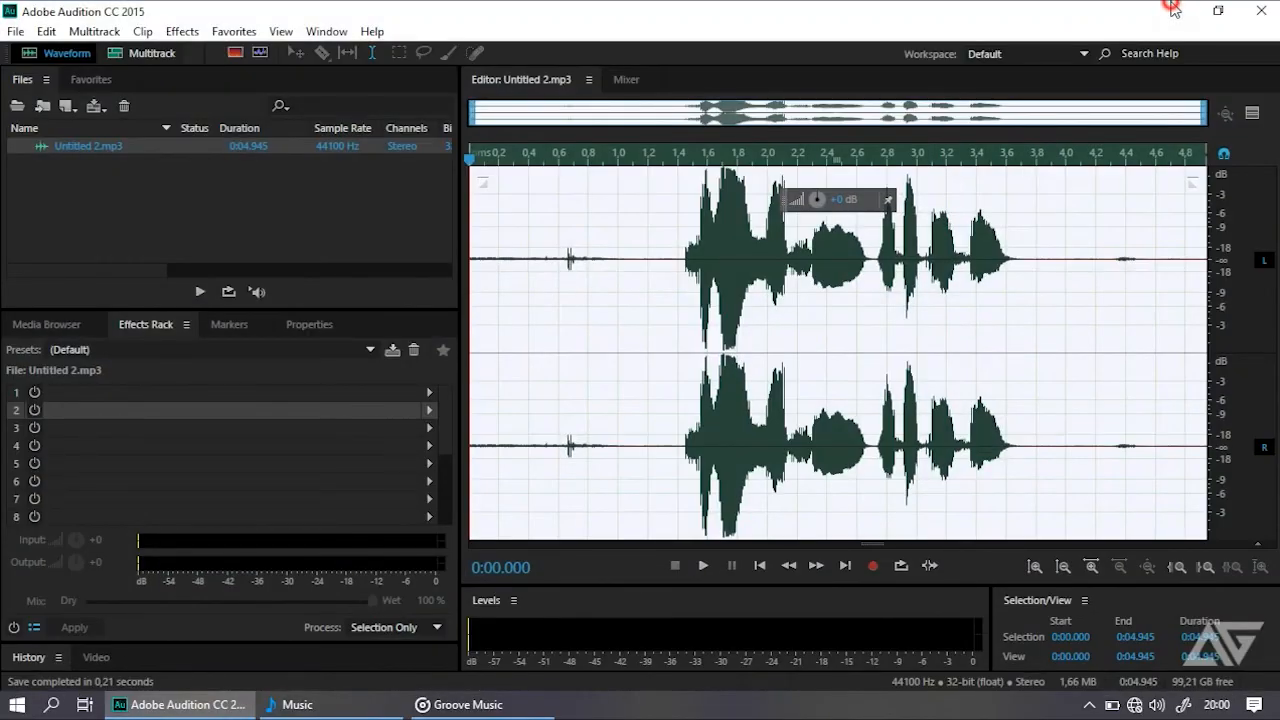
pyautogui.click(1172, 10)
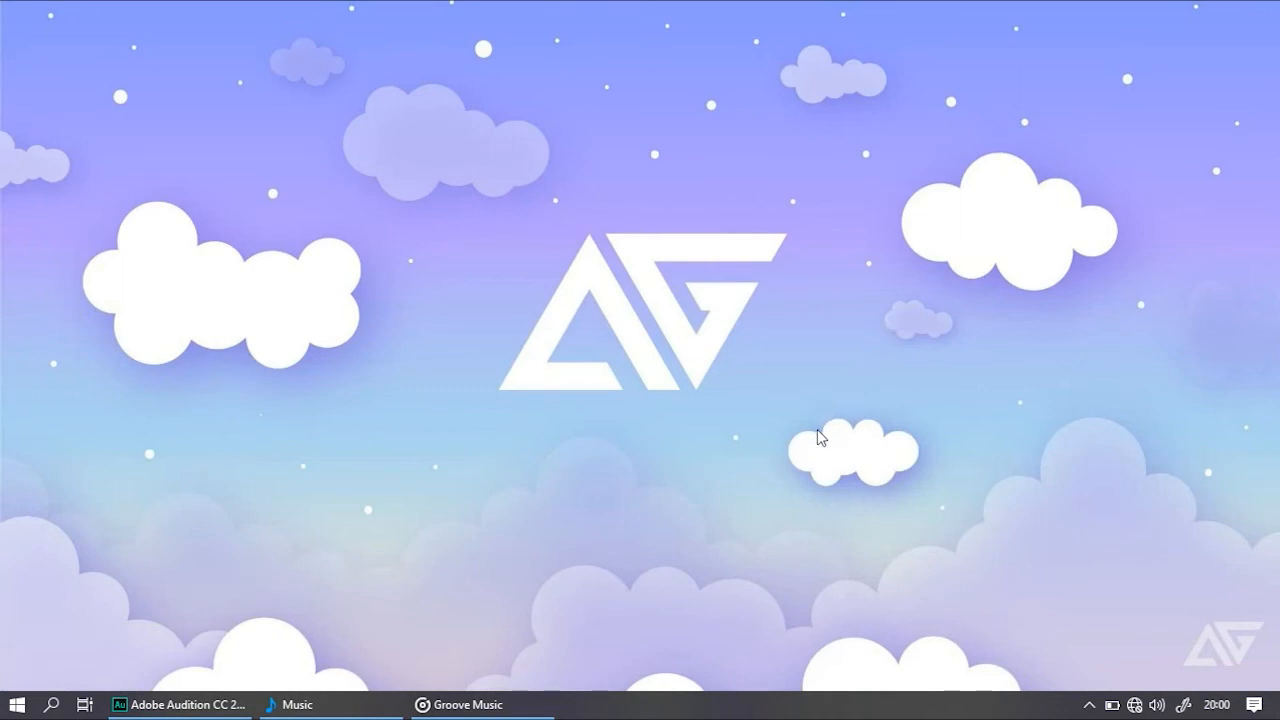
pyautogui.click(212, 712)
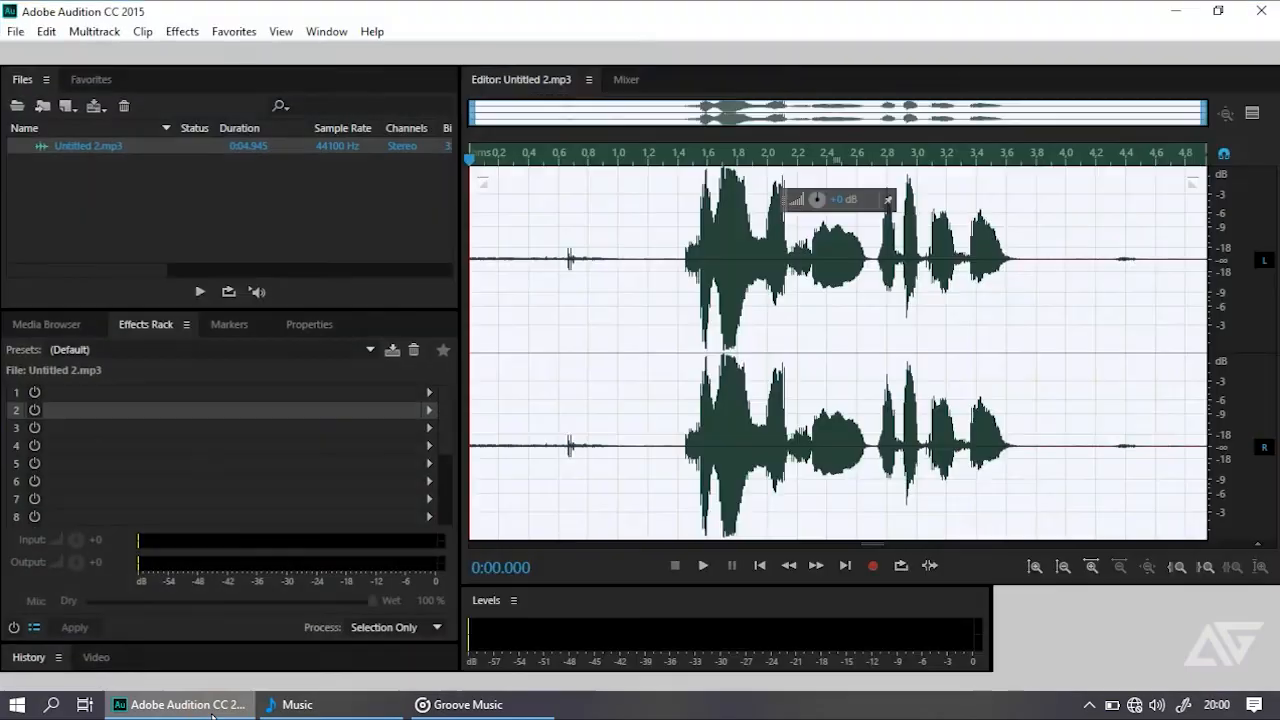